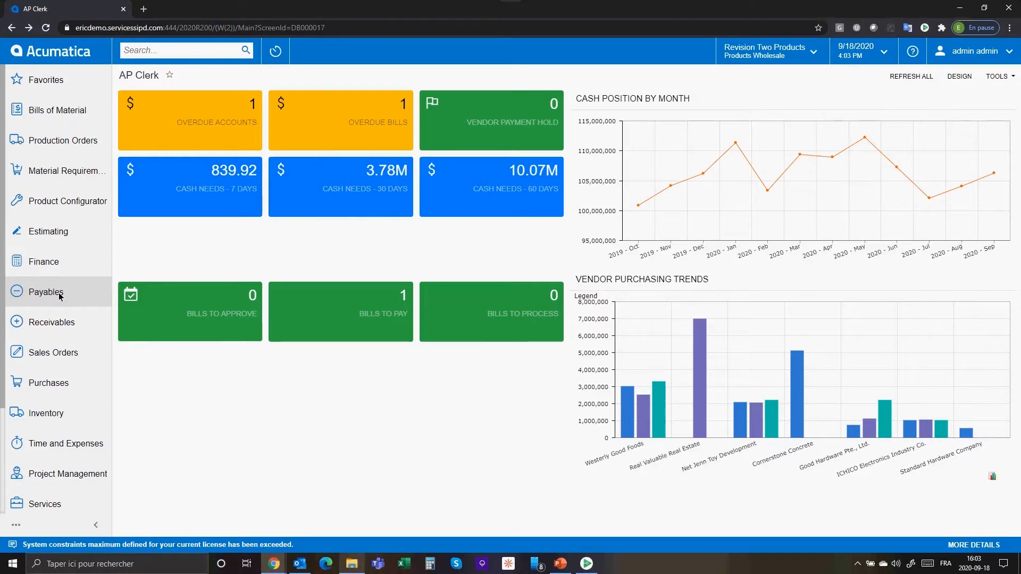
pyautogui.click(46, 292)
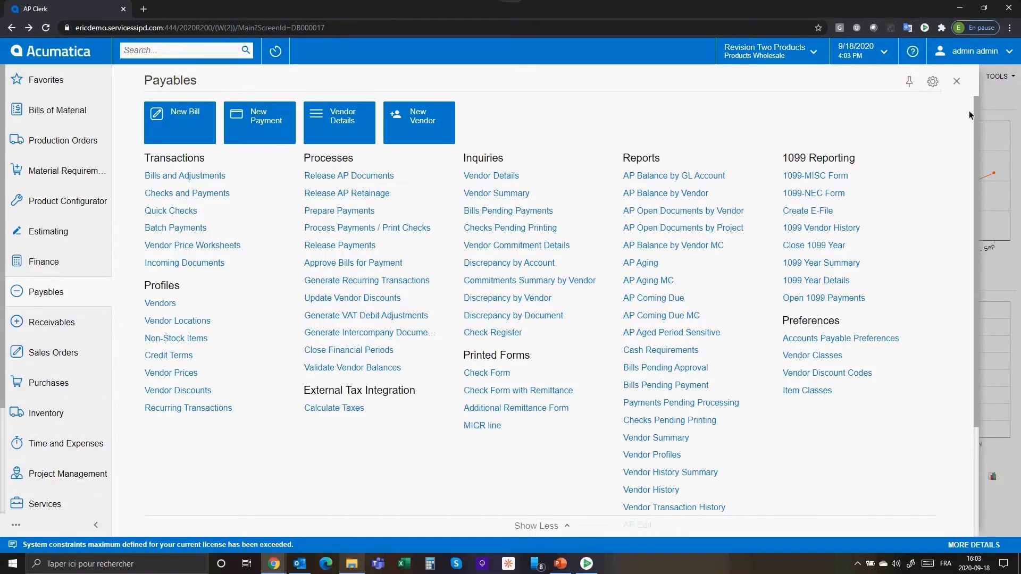
pyautogui.click(957, 80)
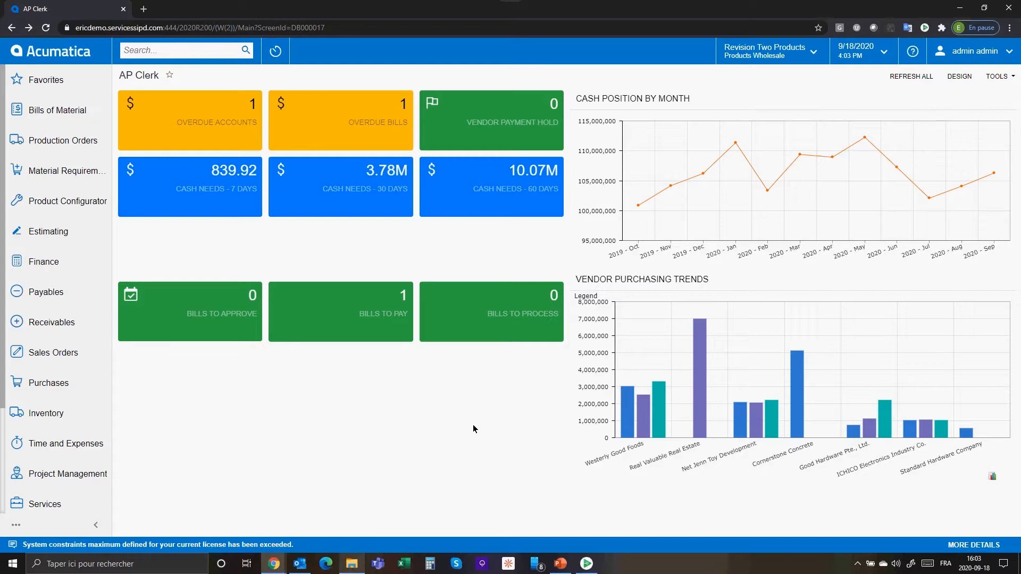
# Step: Create a new incoming document from the Payables Incoming Documents list and check its file attachment options
pyautogui.moveTo(620, 411)
pyautogui.click(70, 293)
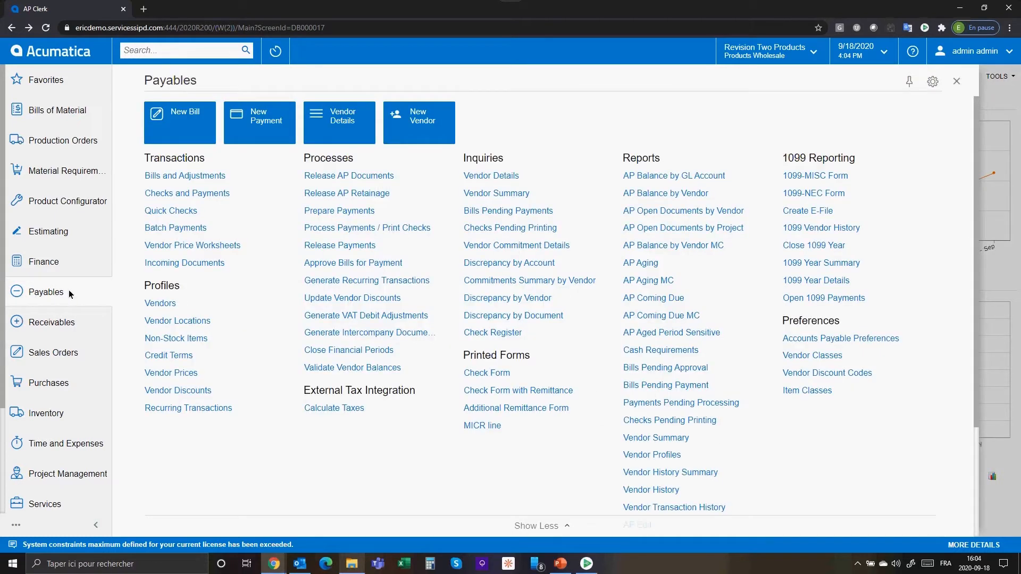
pyautogui.click(217, 265)
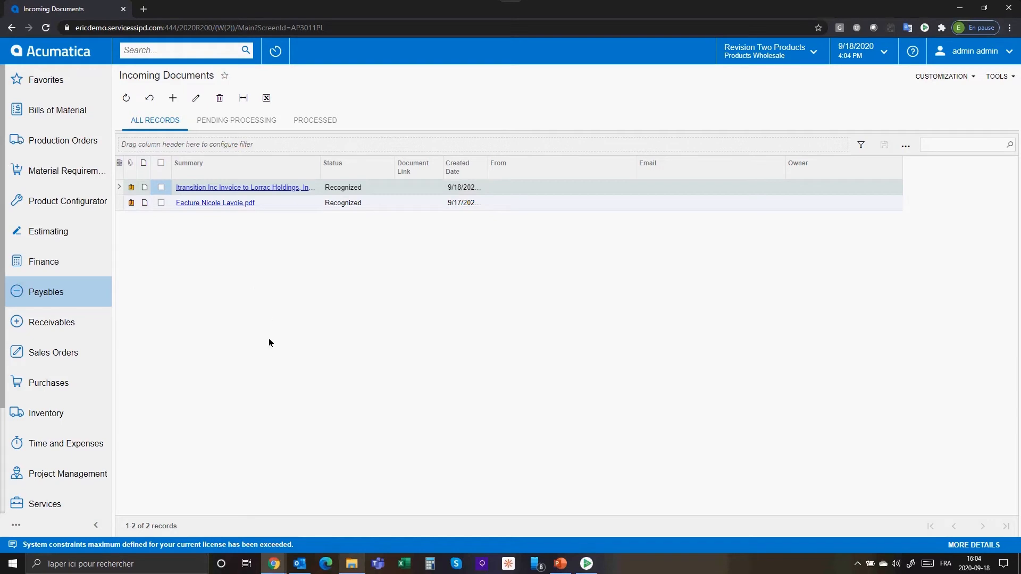
pyautogui.click(172, 98)
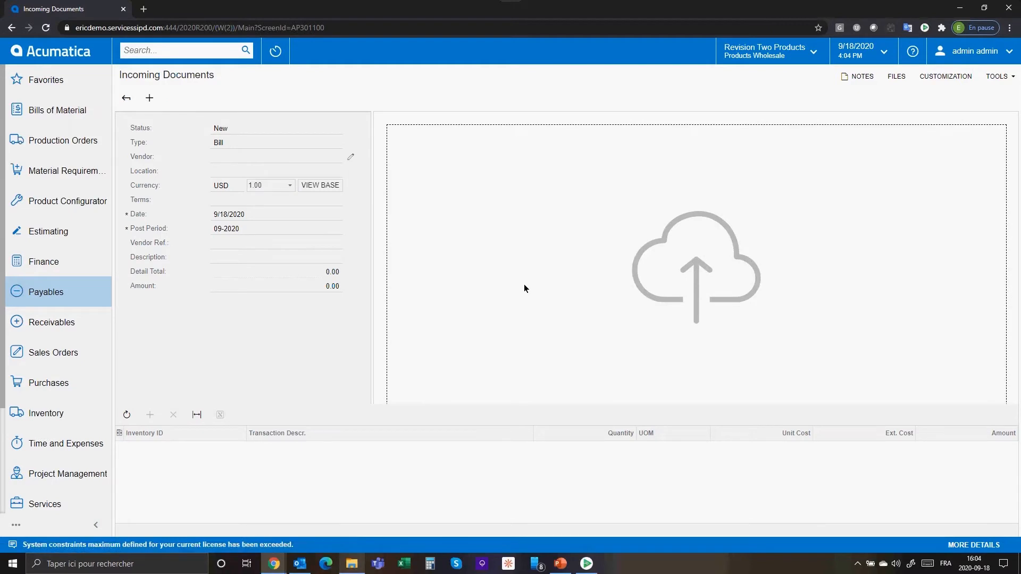
pyautogui.click(897, 76)
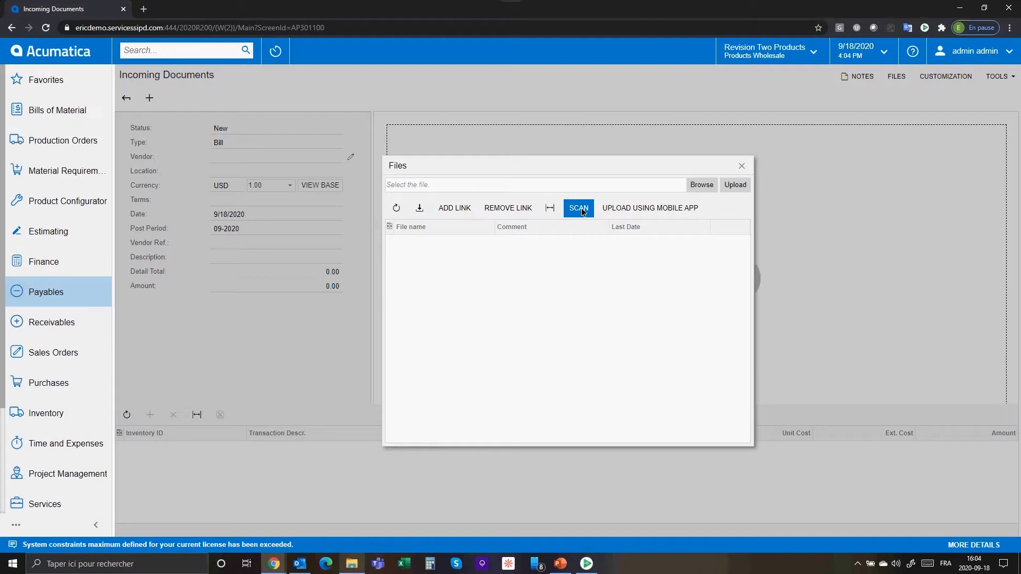
pyautogui.click(742, 167)
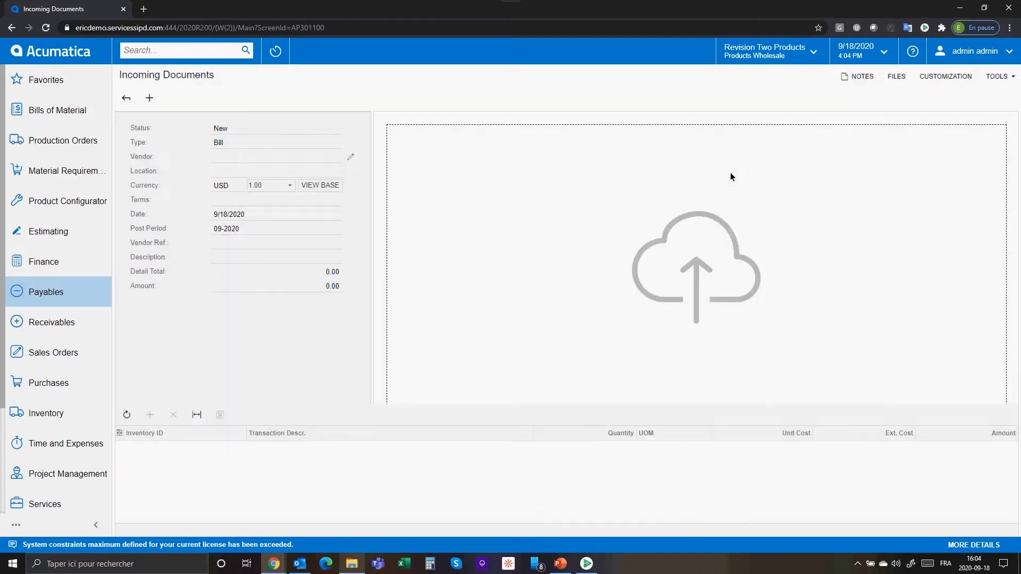
# Step: Upload the Itransition Inc invoice file from File Explorer into the new document and run recognition on it
pyautogui.click(352, 565)
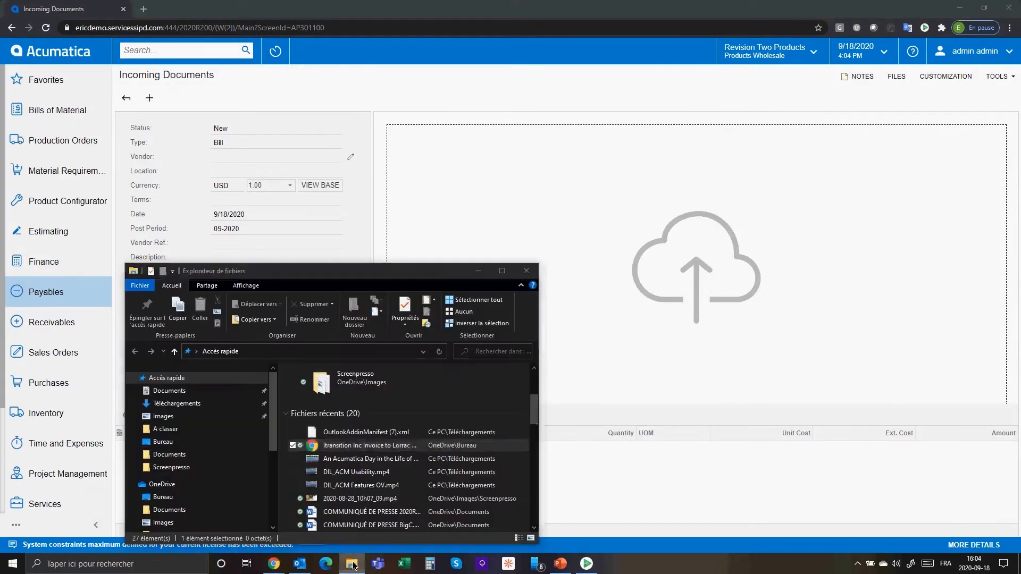
pyautogui.moveTo(374, 448); pyautogui.dragTo(711, 257)
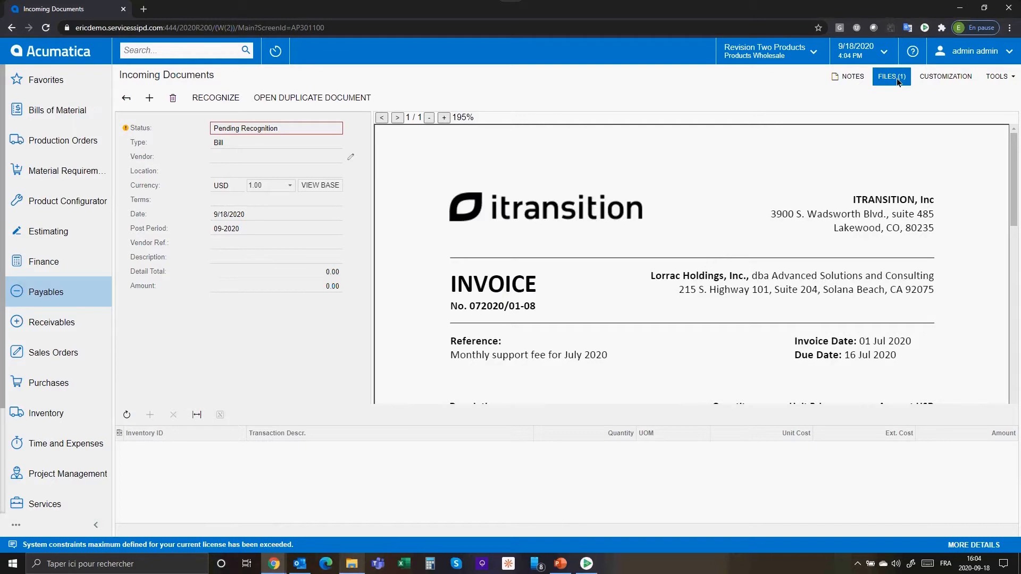
pyautogui.moveTo(1015, 151)
pyautogui.mouseDown()
pyautogui.moveTo(1019, 329)
pyautogui.moveTo(1019, 144)
pyautogui.mouseUp()
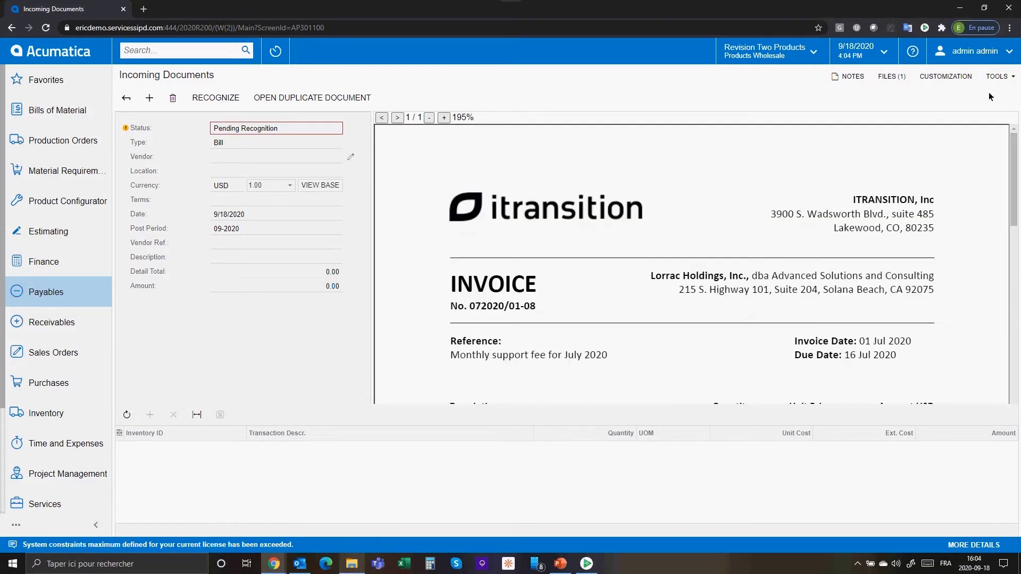
pyautogui.click(215, 100)
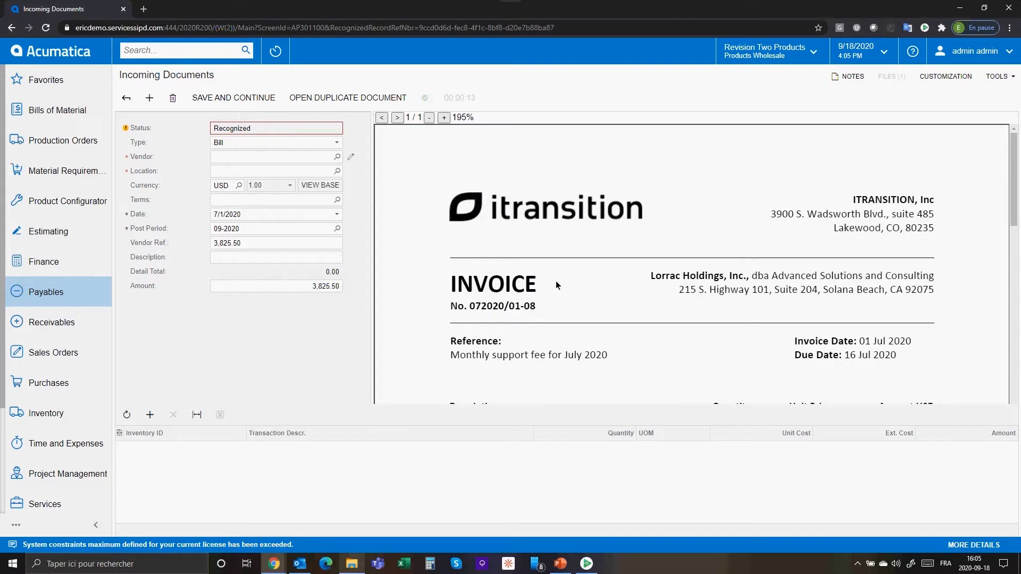
pyautogui.click(336, 157)
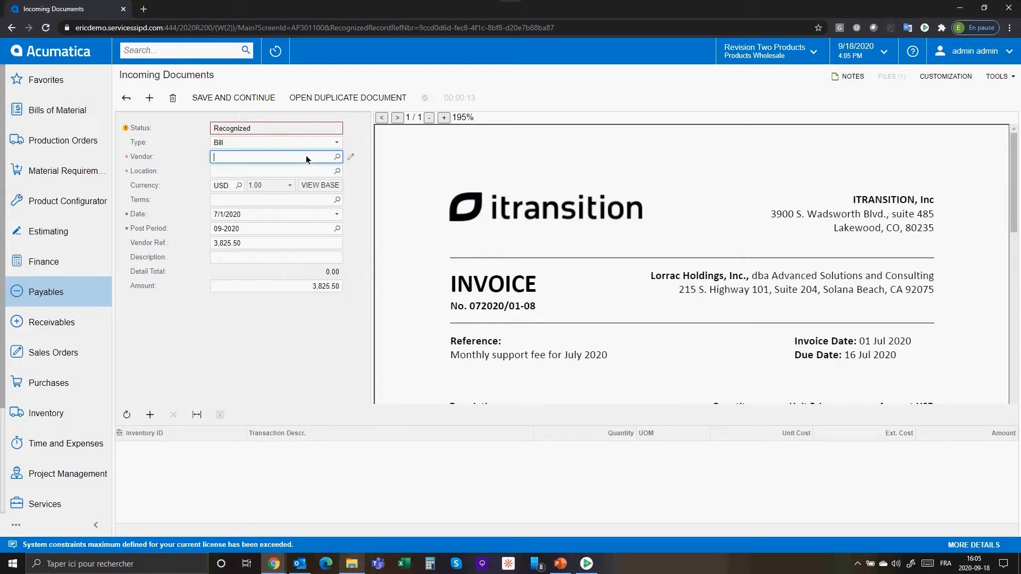
pyautogui.click(337, 157)
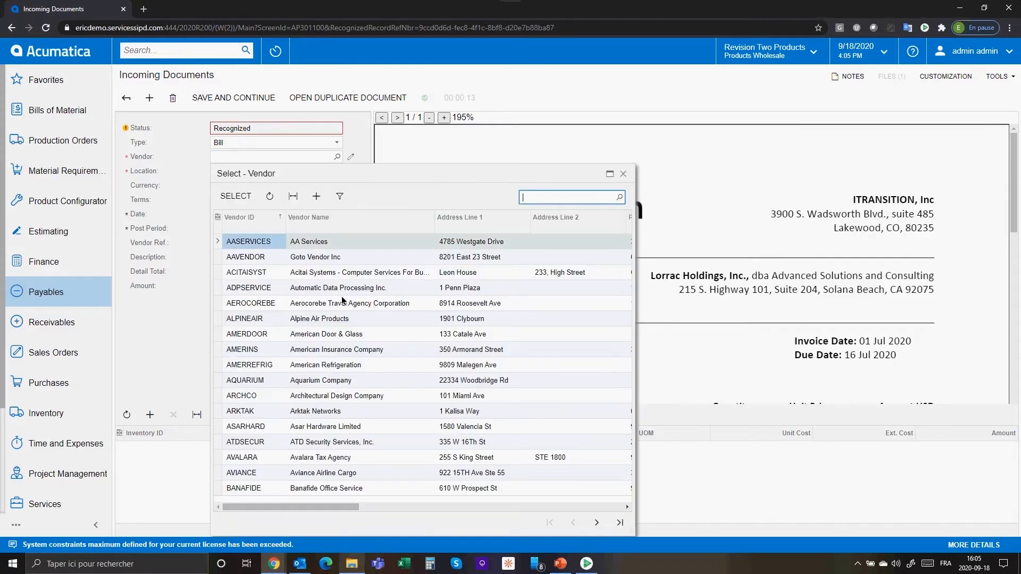
pyautogui.click(326, 258)
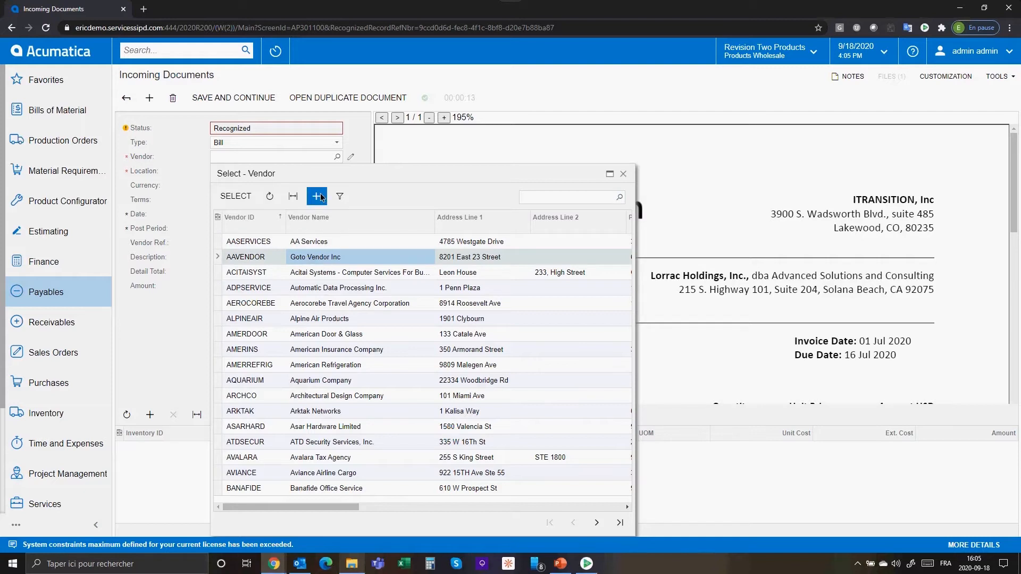
pyautogui.doubleClick(348, 257)
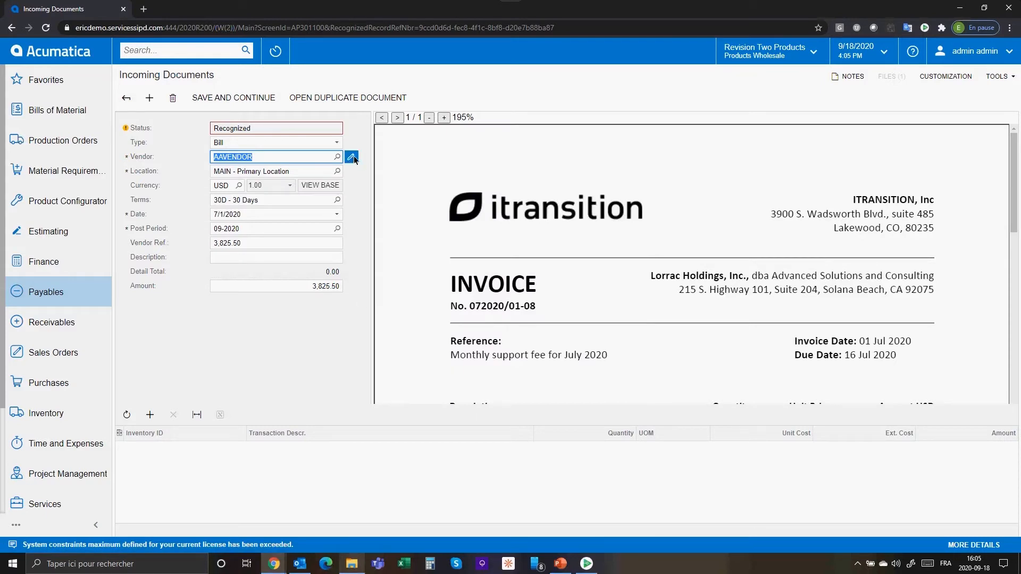
pyautogui.press('BackSpace')
# Step: Start a new vendor record from the bill's vendor field with ID ITRANSITIO and vendor class INTERCO
pyautogui.click(273, 242)
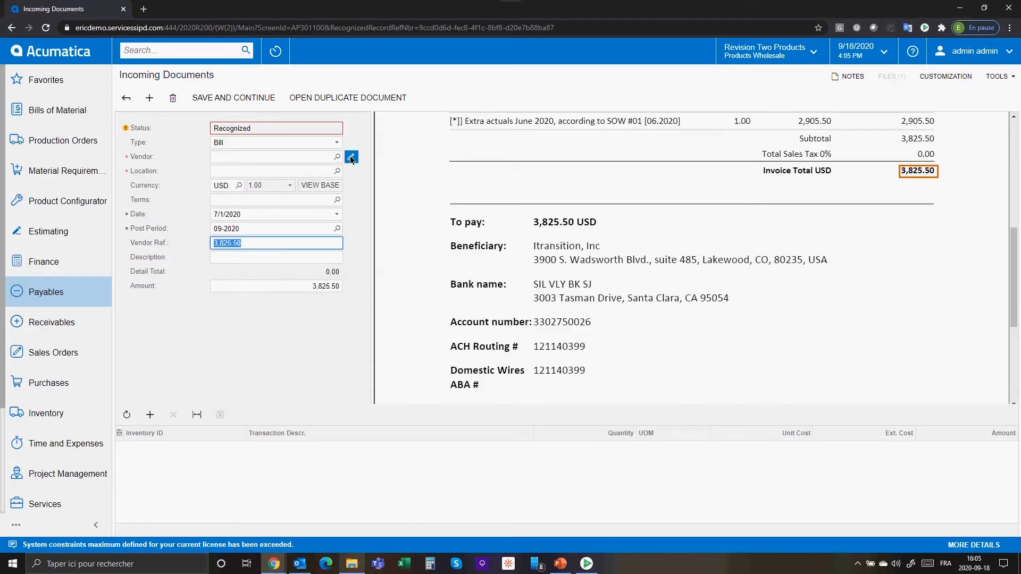
pyautogui.scroll(10, 602, 275)
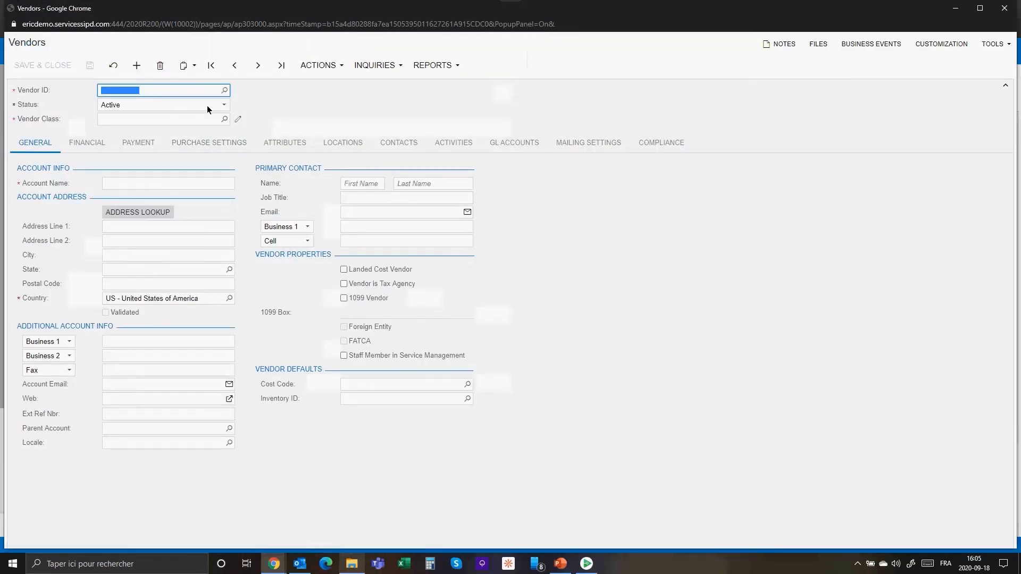
pyautogui.write('ITRANSITIO')
pyautogui.press('Tab')
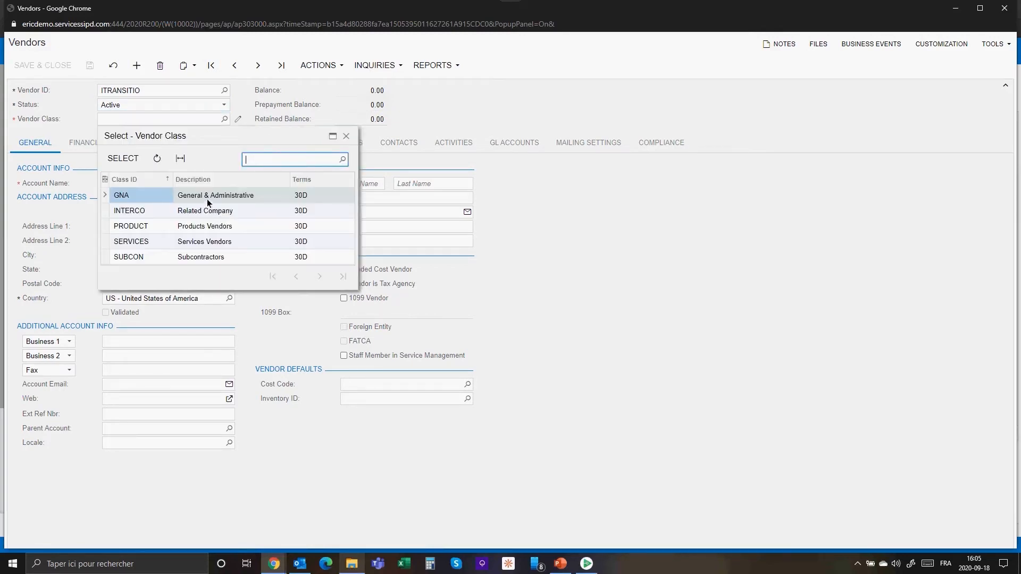
pyautogui.doubleClick(206, 212)
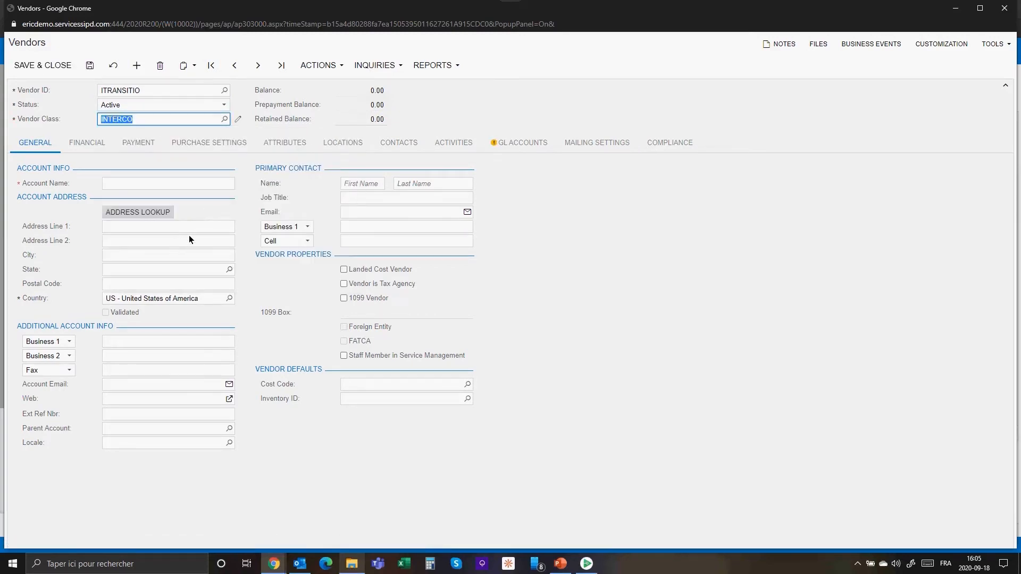
# Step: Move the vendor window aside and enter itransition as the vendor's account name
pyautogui.click(168, 184)
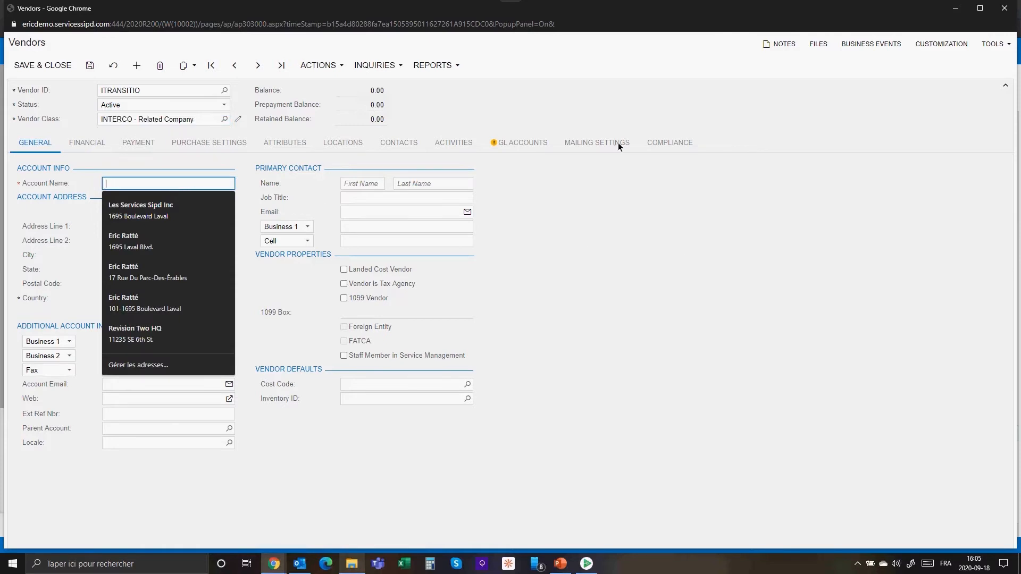
pyautogui.moveTo(636, 10); pyautogui.dragTo(699, 42)
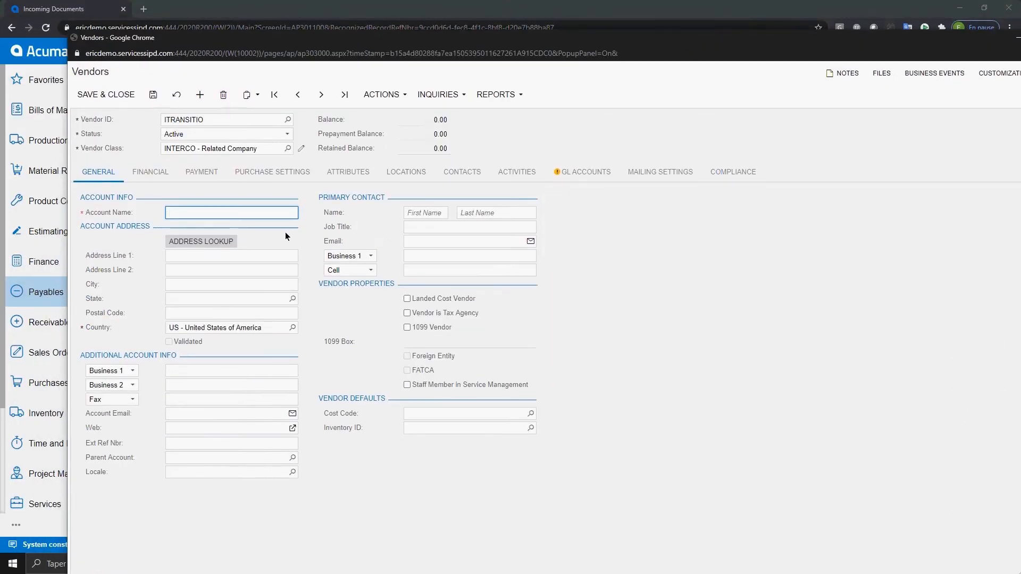
pyautogui.write('itransition')
# Step: Fill the vendor's address by looking up itransition and choosing the Colorado match, and save and close the vendor
pyautogui.click(179, 243)
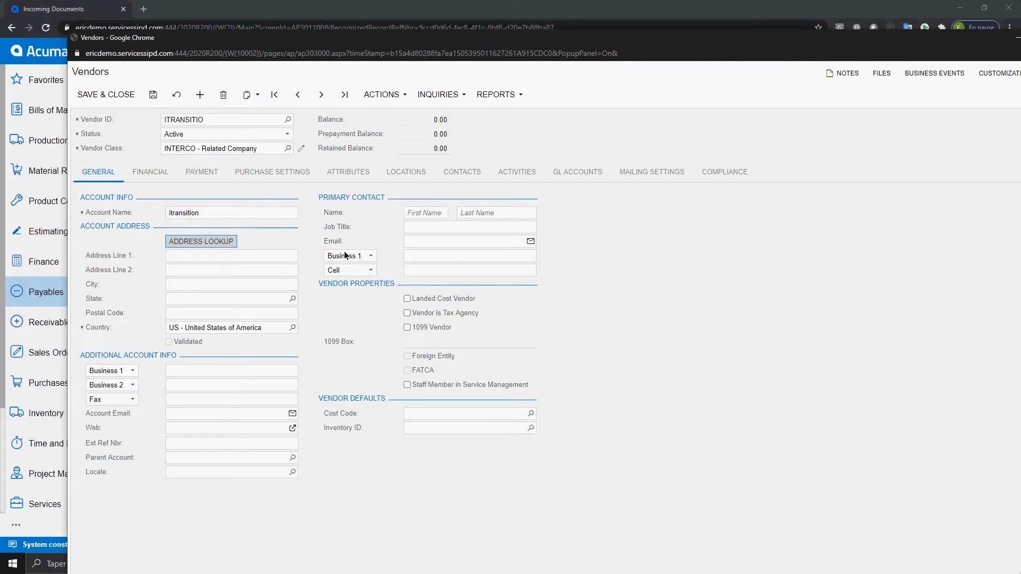
pyautogui.click(213, 241)
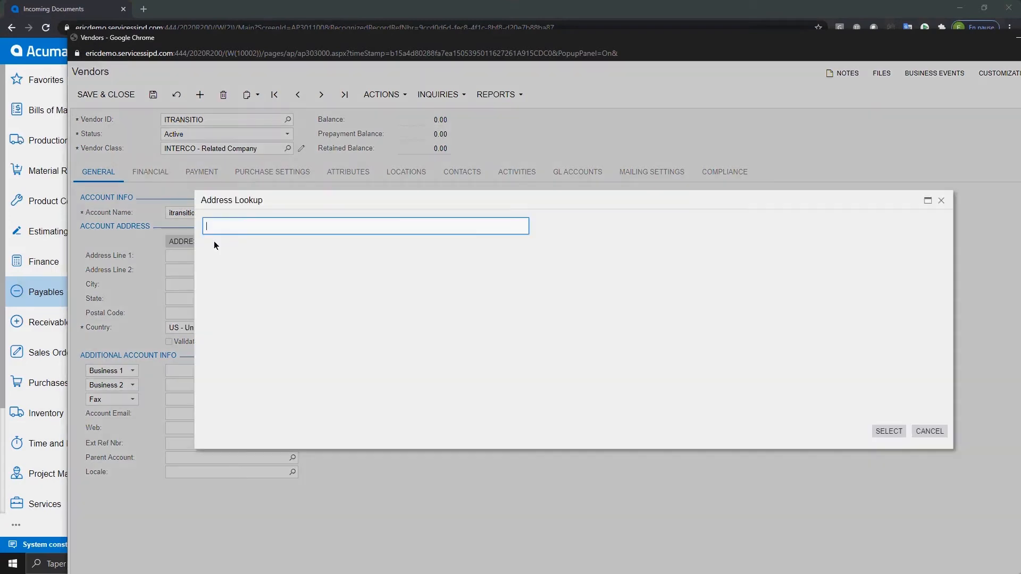
pyautogui.write('itr')
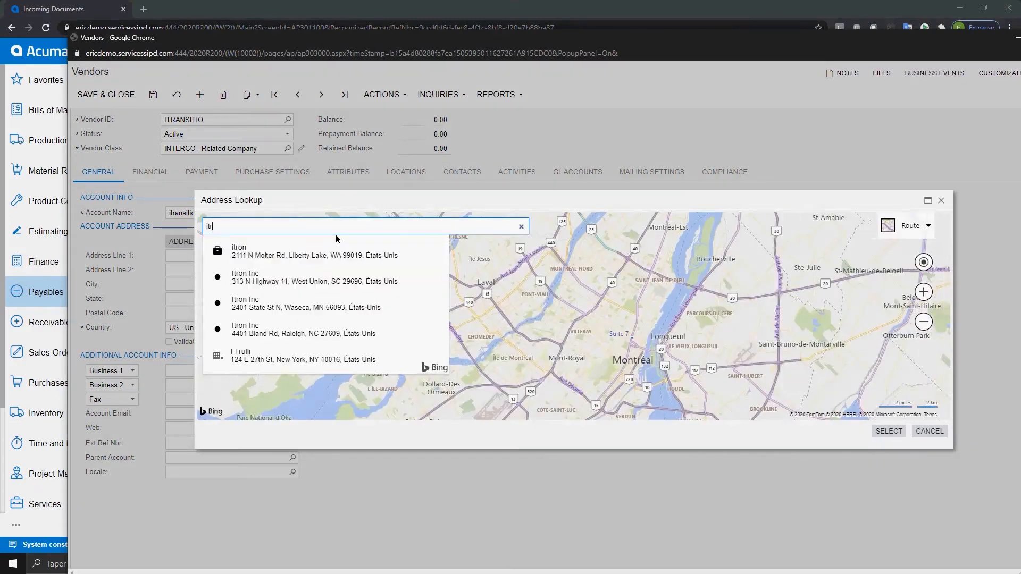
pyautogui.write('ansition')
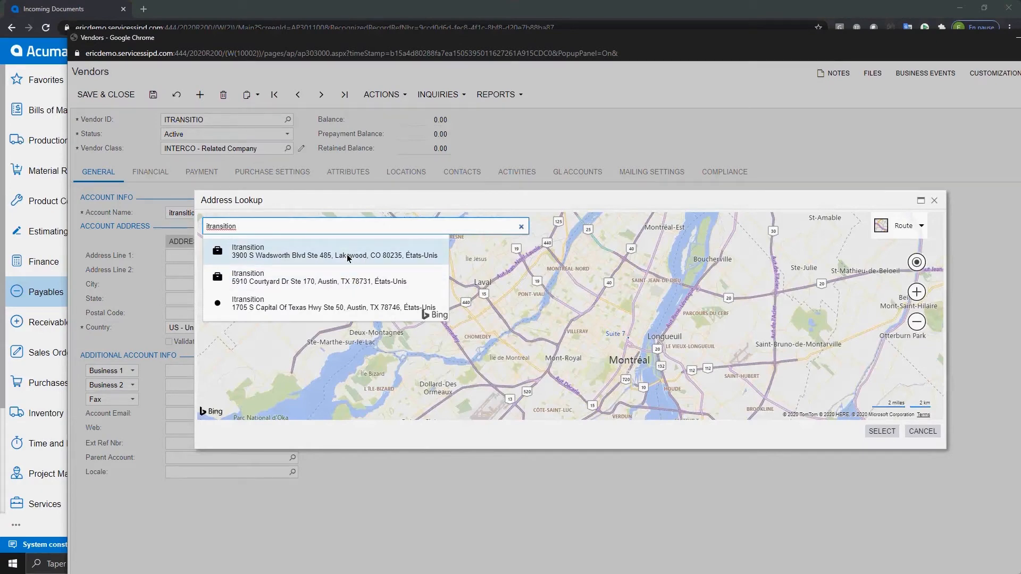
pyautogui.click(348, 258)
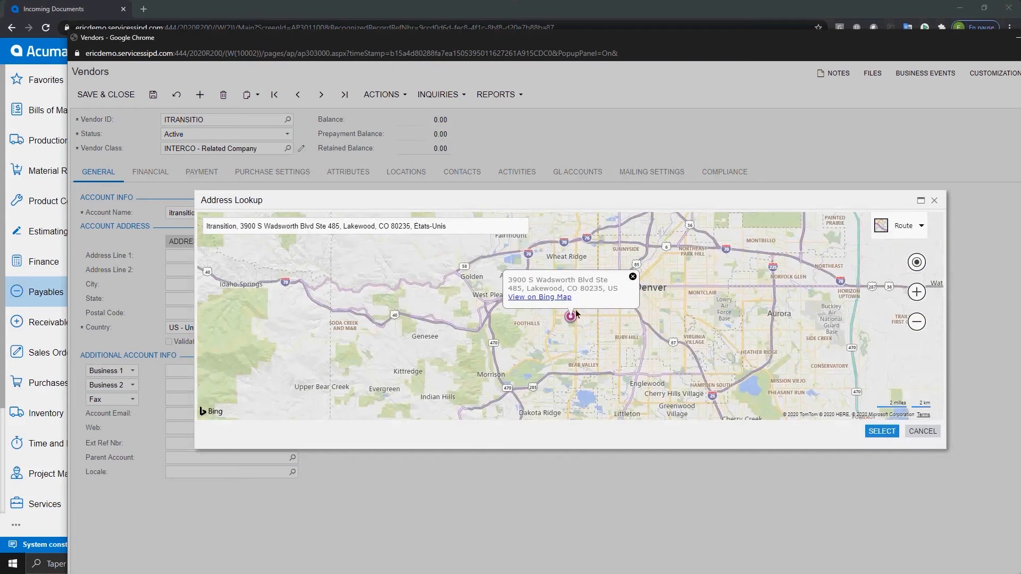
pyautogui.click(885, 429)
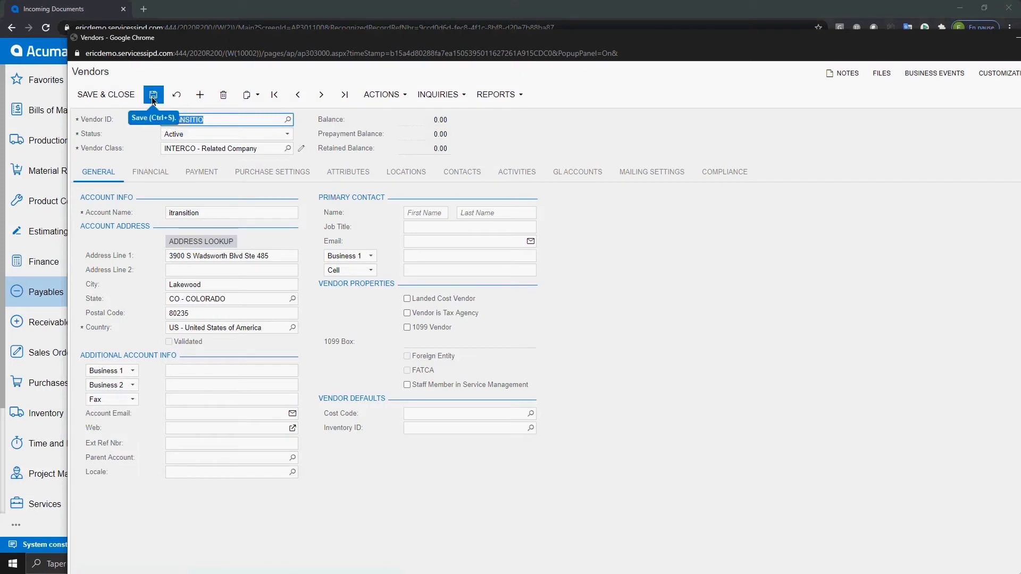
pyautogui.click(116, 96)
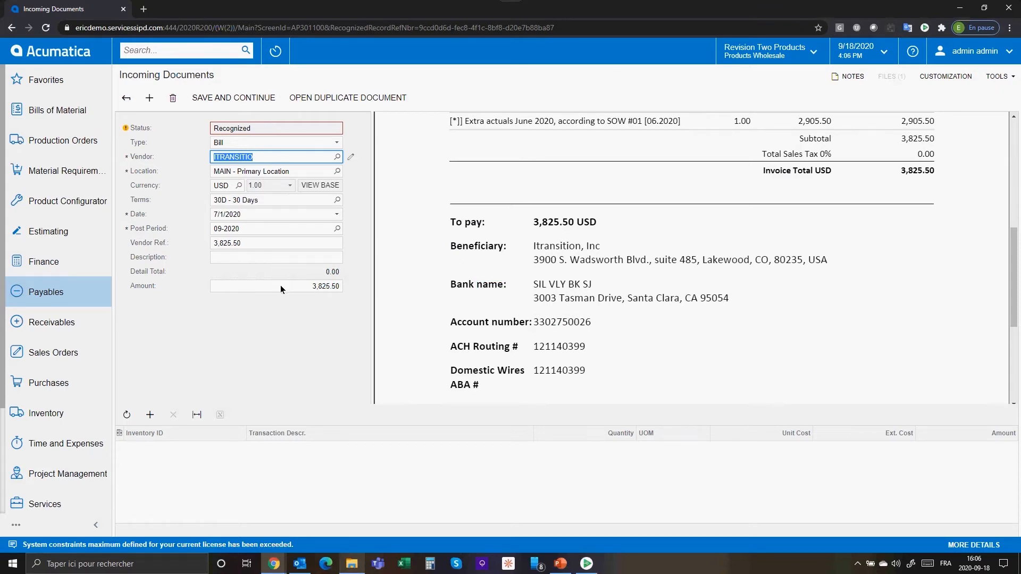
# Step: Replace the bill's vendor reference with the invoice number picked from the invoice image
pyautogui.scroll(10, 583, 313)
pyautogui.click(286, 245)
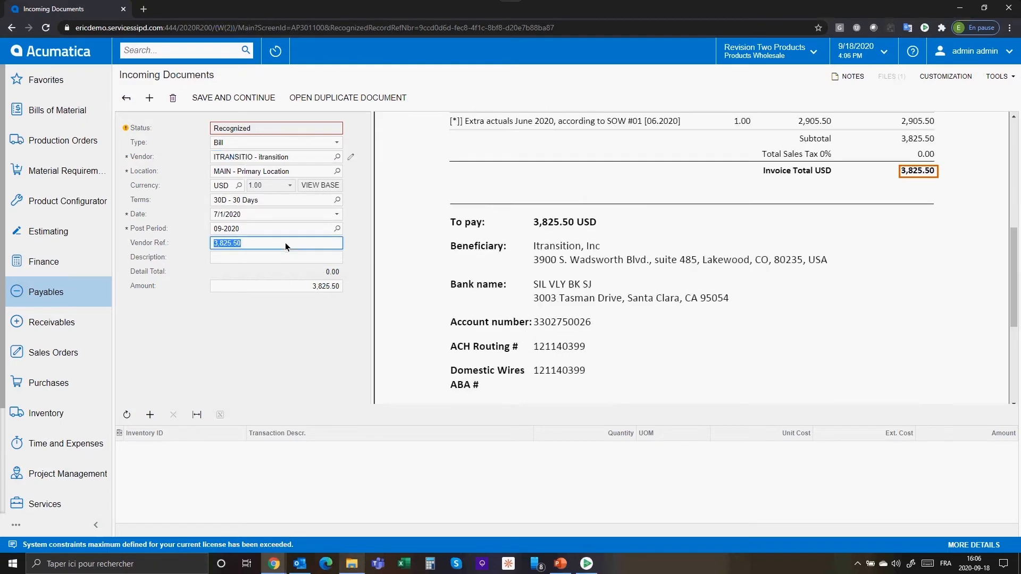
pyautogui.scroll(4, 528, 272)
pyautogui.scroll(3, 528, 272)
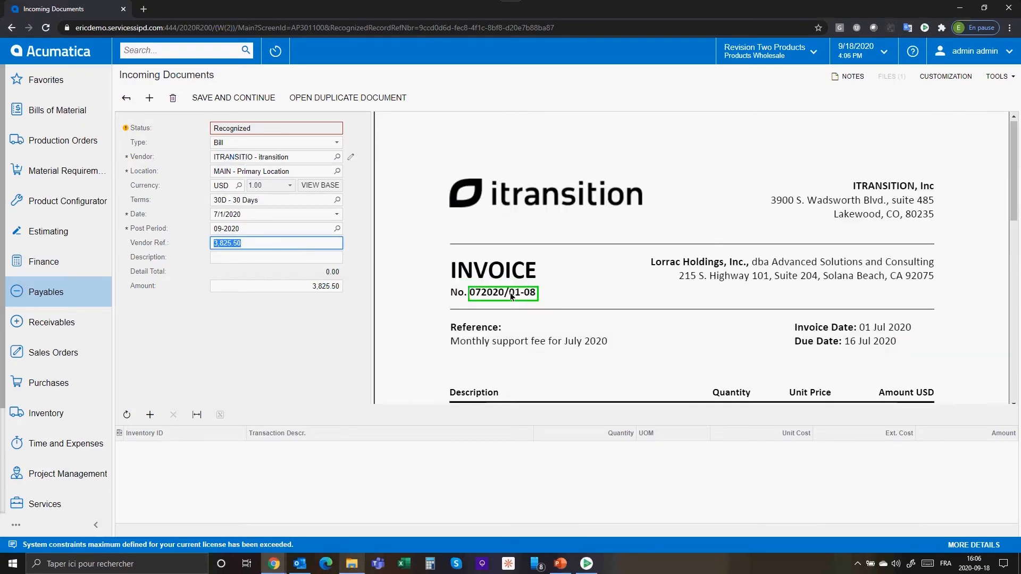
pyautogui.click(503, 294)
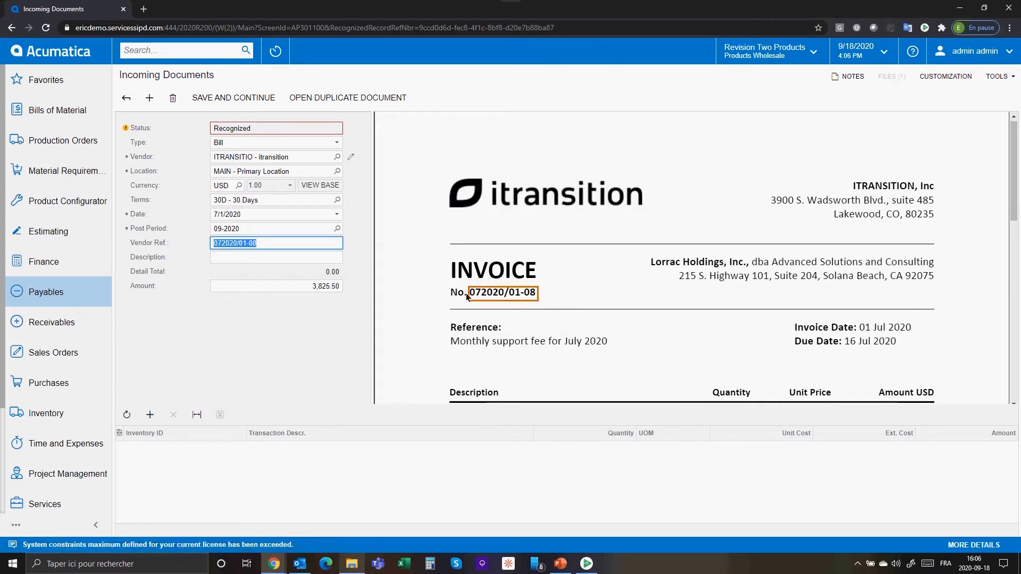
# Step: Fill the bill's description with "Monthly support fee for July" by picking the words from the invoice's reference line
pyautogui.click(266, 258)
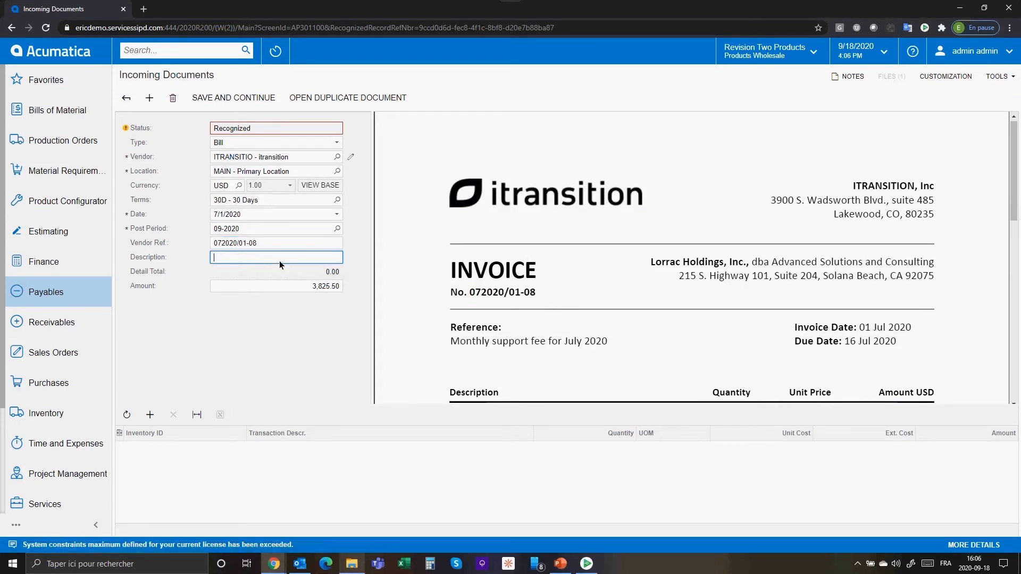
pyautogui.click(474, 343)
pyautogui.click(506, 343)
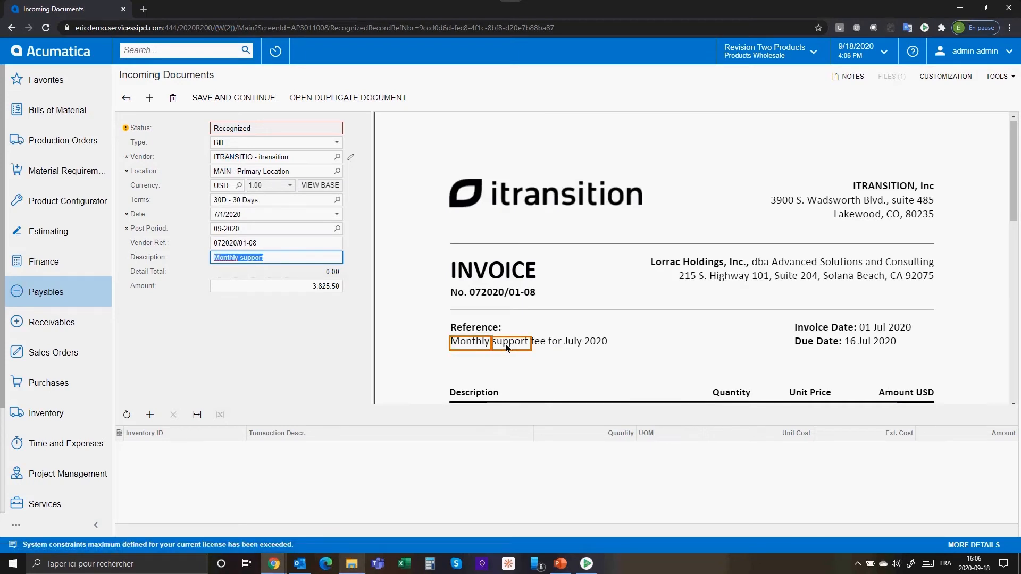
pyautogui.click(534, 343)
pyautogui.click(559, 344)
pyautogui.click(582, 343)
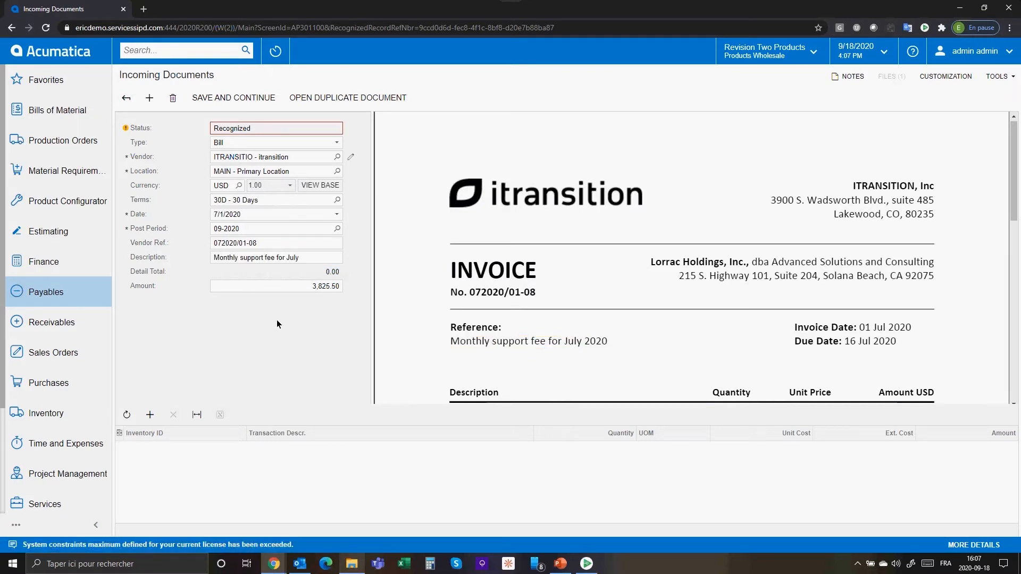
# Step: Add a detail line for the July 2020 monthly fee, picking its description, quantity 20.00 and unit cost 46.00 from the invoice image
pyautogui.click(149, 415)
pyautogui.click(346, 454)
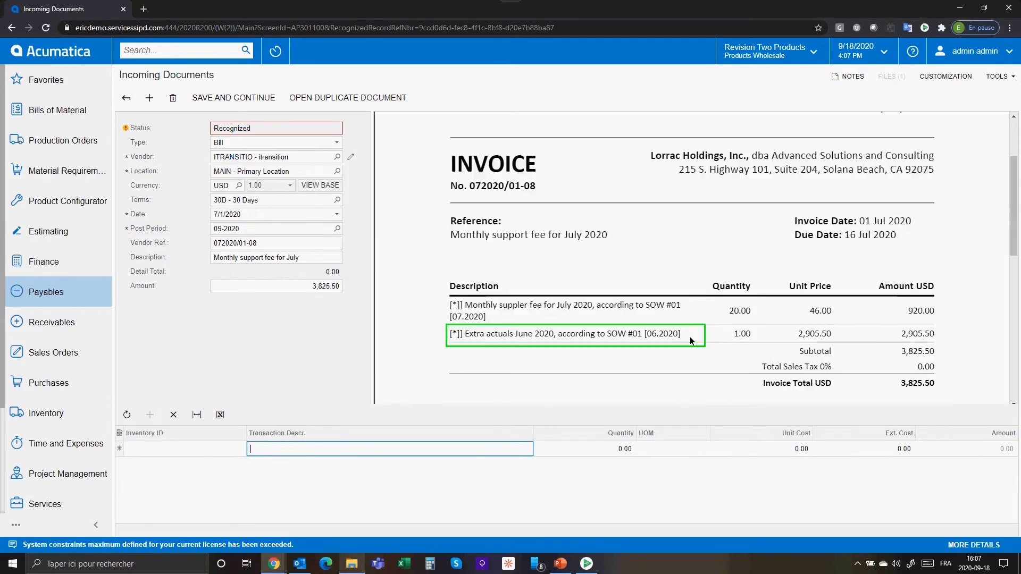
pyautogui.click(447, 306)
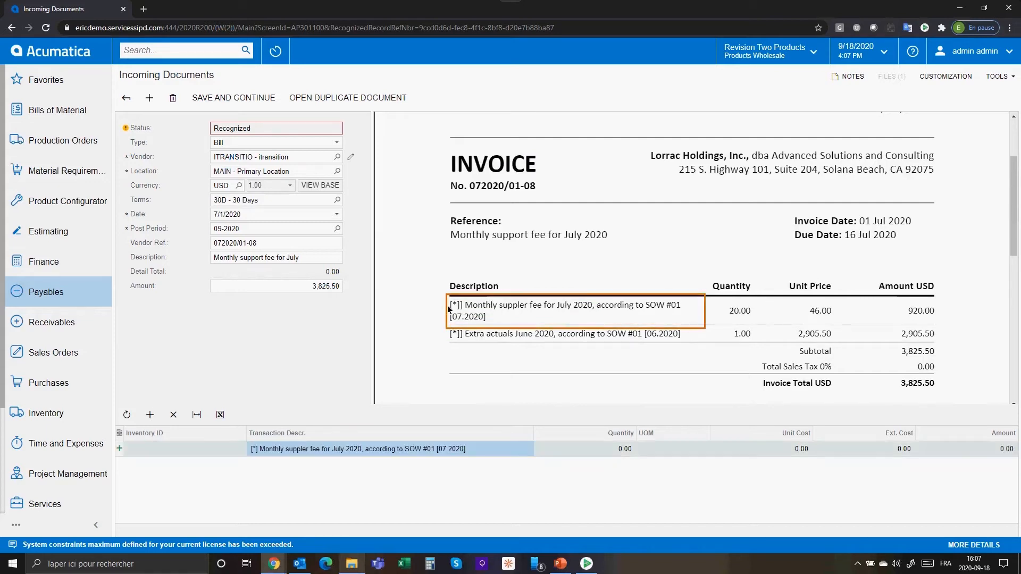
pyautogui.click(625, 448)
pyautogui.click(739, 311)
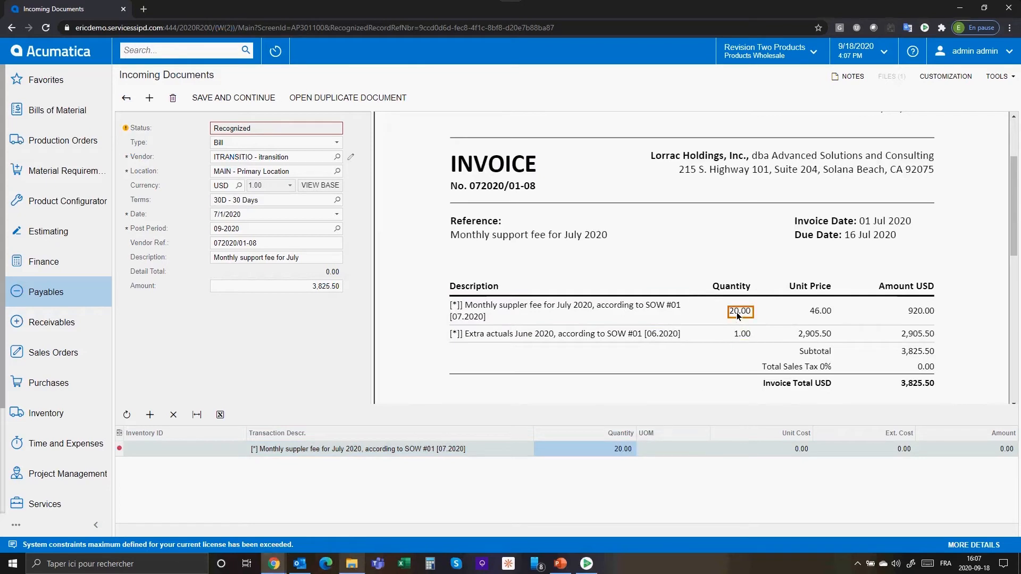
pyautogui.click(790, 449)
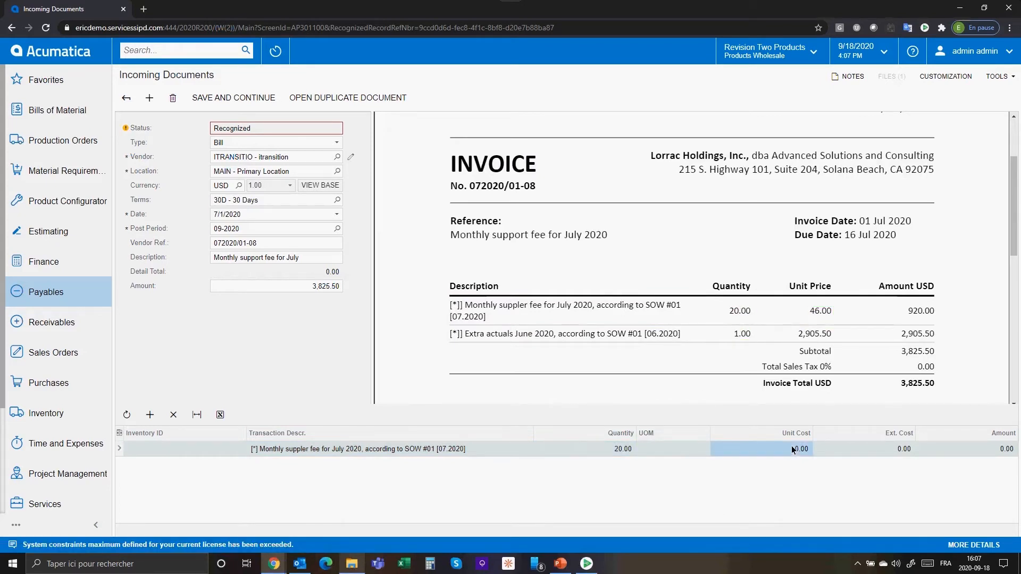
pyautogui.click(813, 314)
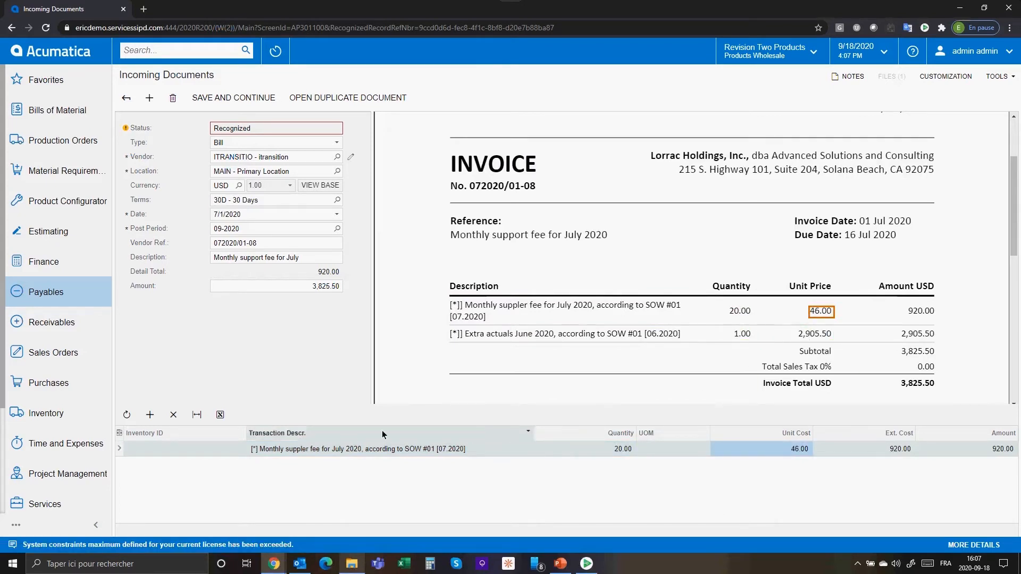
# Step: Add a second detail line for the June 2020 extra actuals, picking its description, quantity 1.00 and unit cost 2,905.50 from the invoice image
pyautogui.click(150, 418)
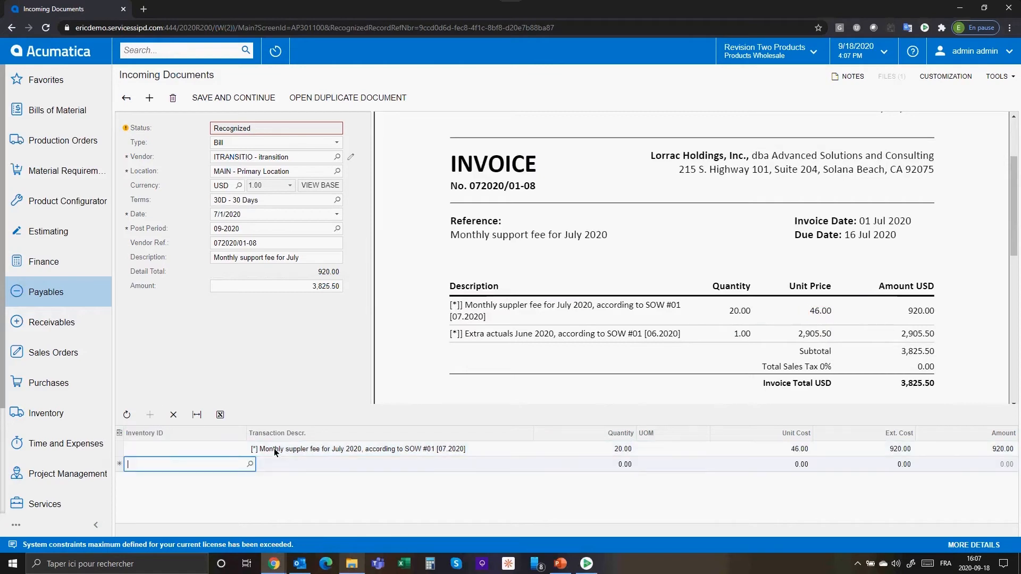
pyautogui.click(320, 468)
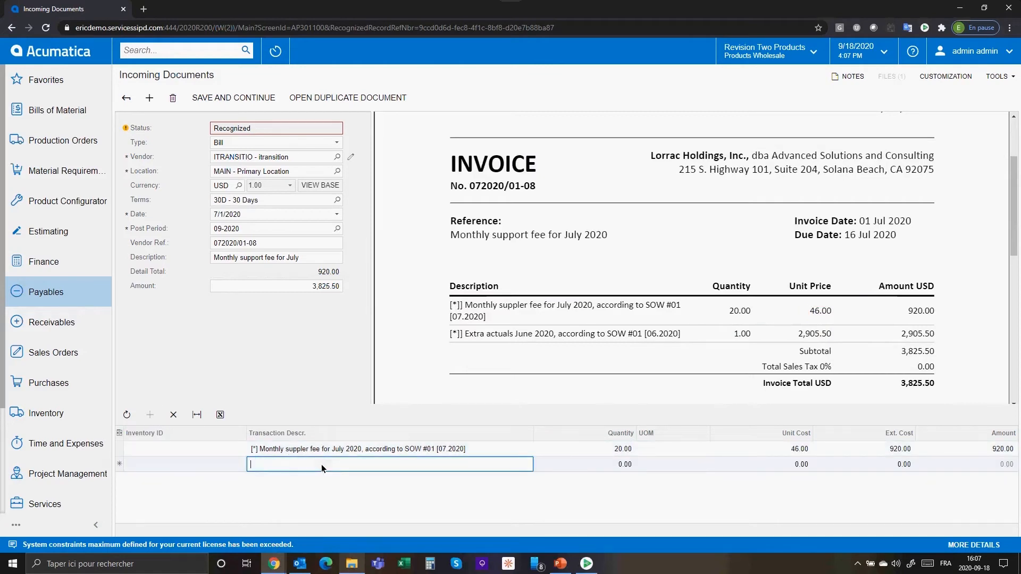
pyautogui.click(448, 334)
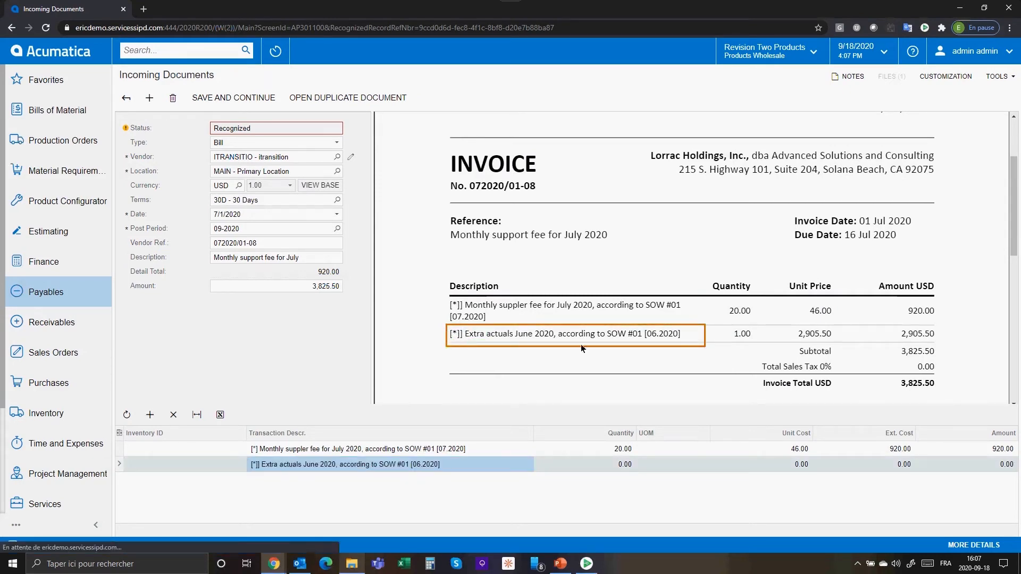
pyautogui.click(610, 465)
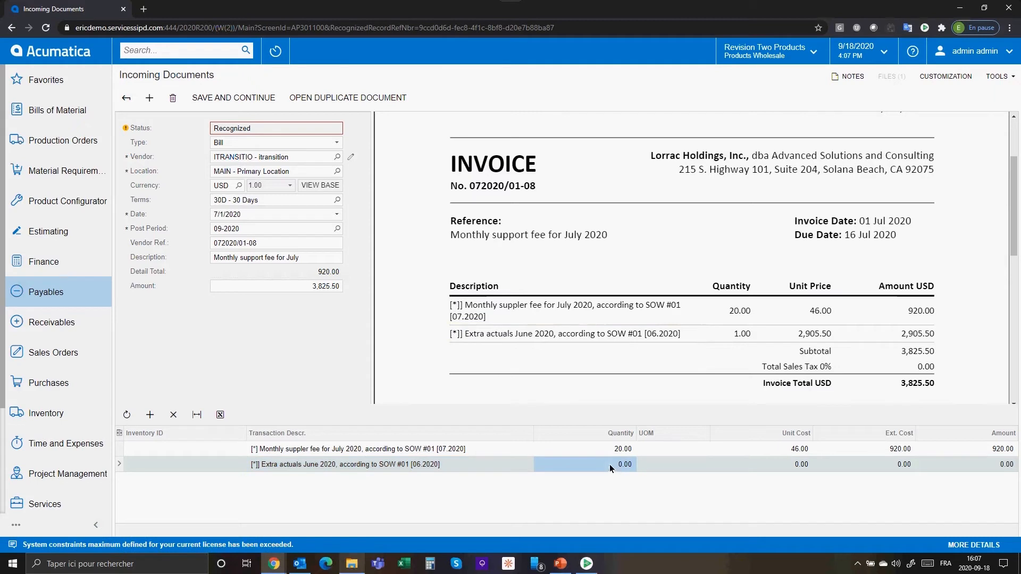
pyautogui.click(745, 336)
pyautogui.click(781, 466)
pyautogui.click(810, 336)
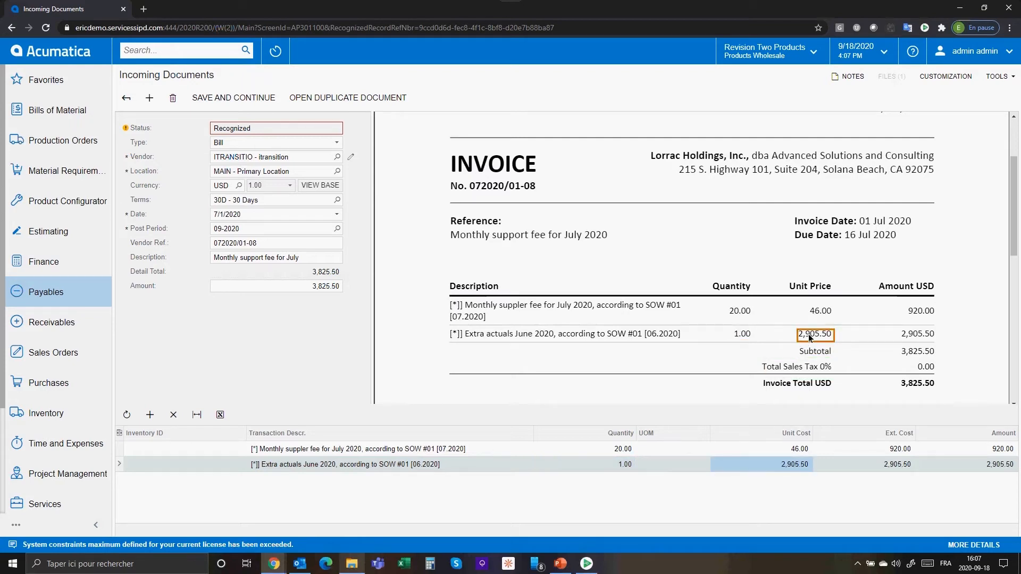
# Step: Save the recognized document and continue to its bill, then take the bill off hold and save it
pyautogui.click(246, 95)
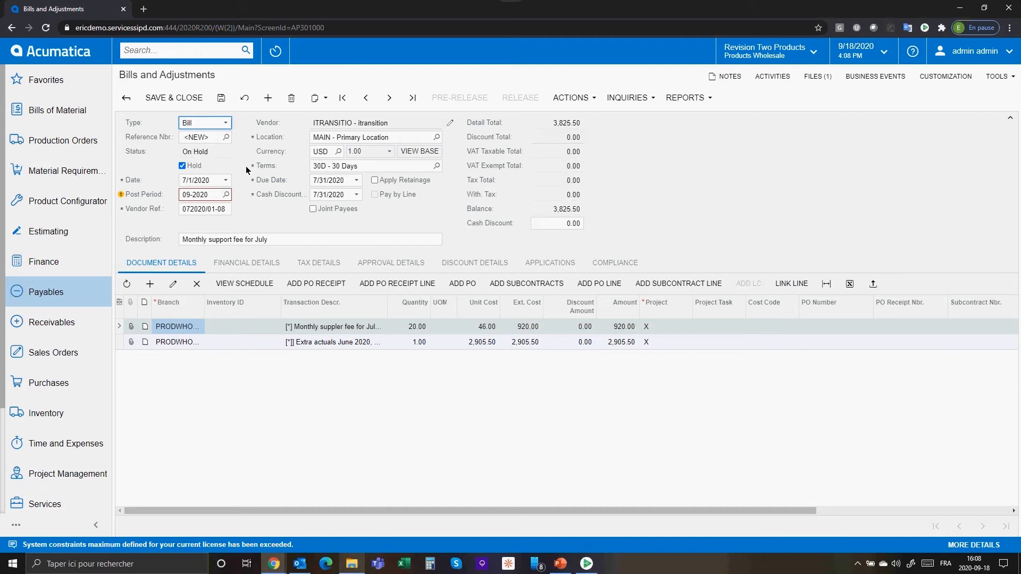
pyautogui.click(193, 163)
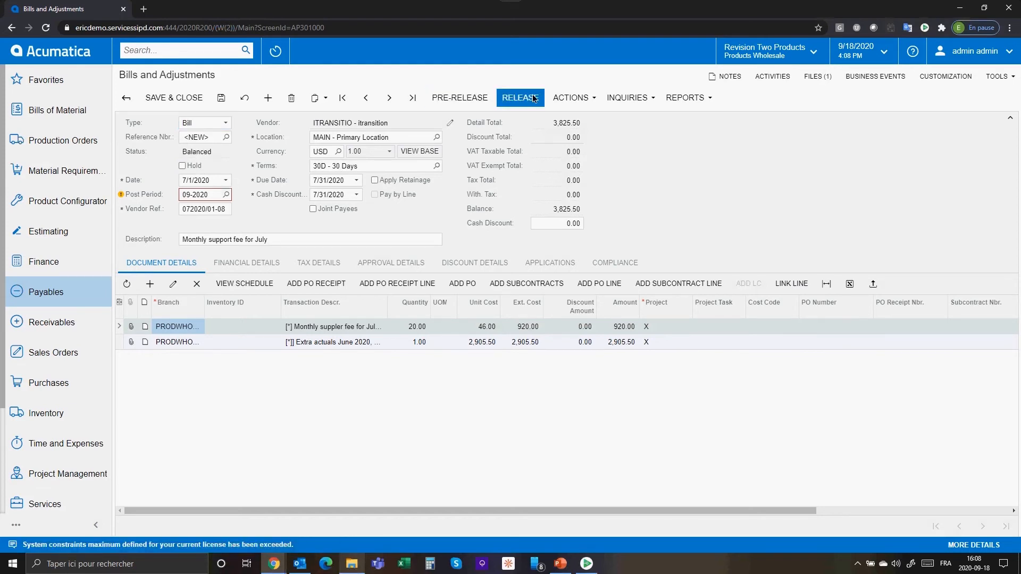
pyautogui.click(221, 99)
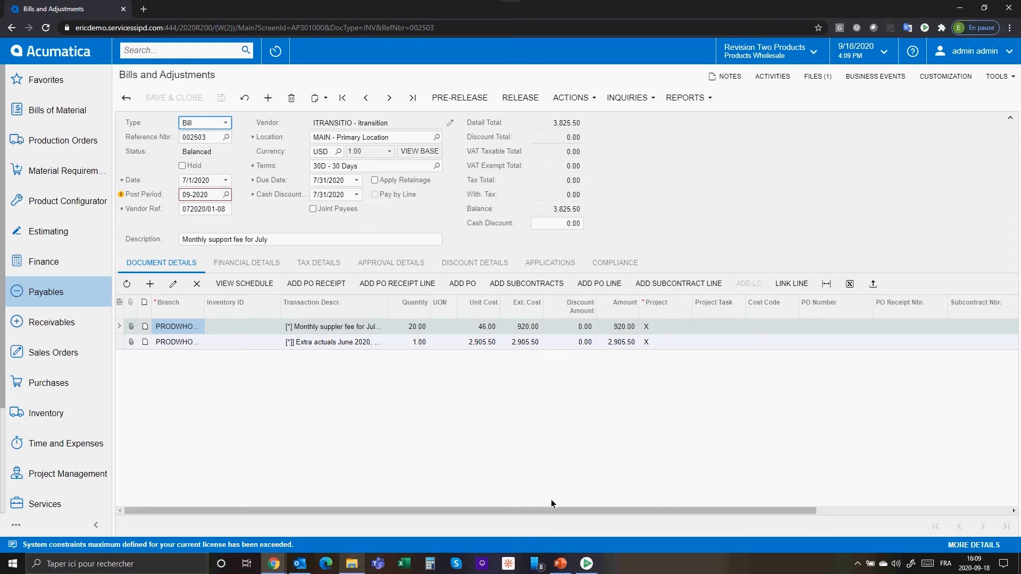
# Step: Switch to Outlook, open the Acumatica add-in for the invoice email, and sign in with the username and account password
pyautogui.click(301, 564)
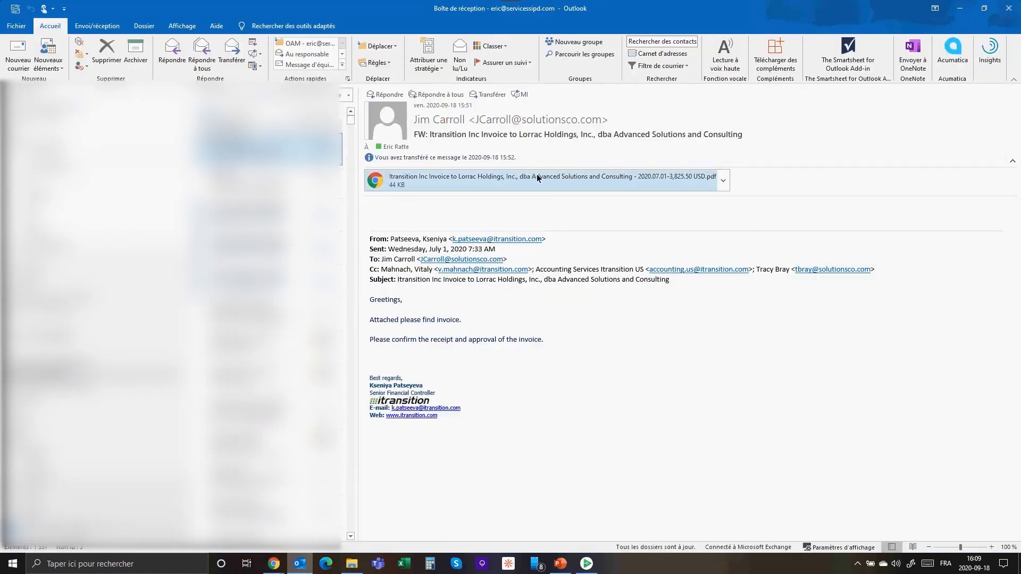
pyautogui.click(953, 51)
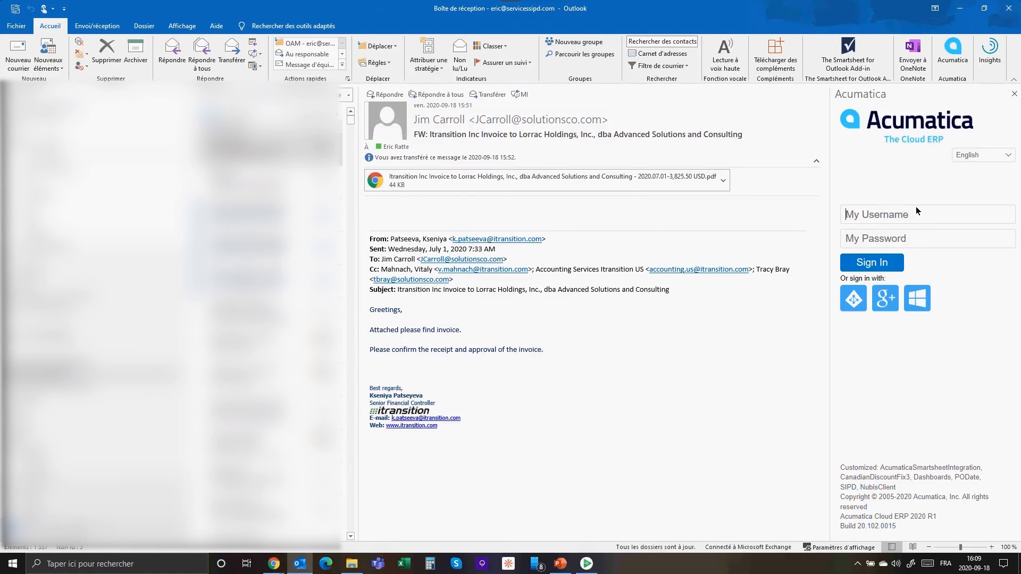
pyautogui.write('eric')
pyautogui.press('Tab')
pyautogui.write('********')
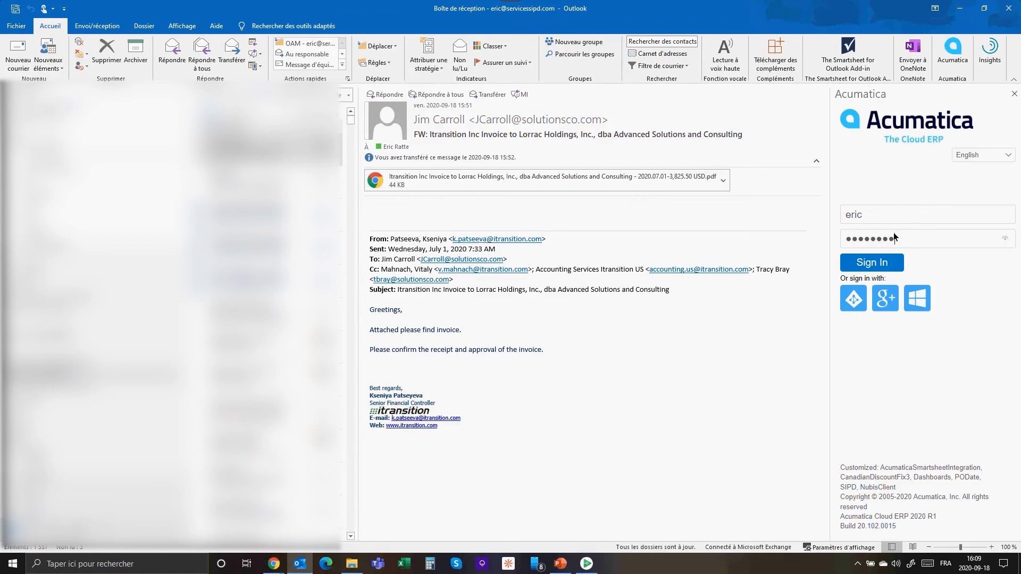
pyautogui.click(885, 264)
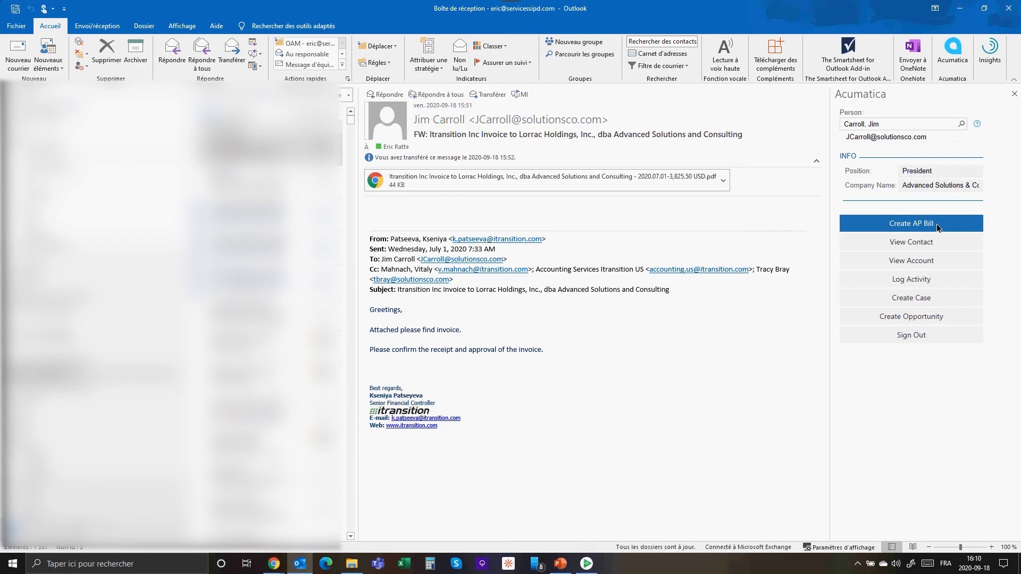
# Step: Start creating an AP bill from the email and choose the attached Itransition invoice as its source document
pyautogui.click(936, 223)
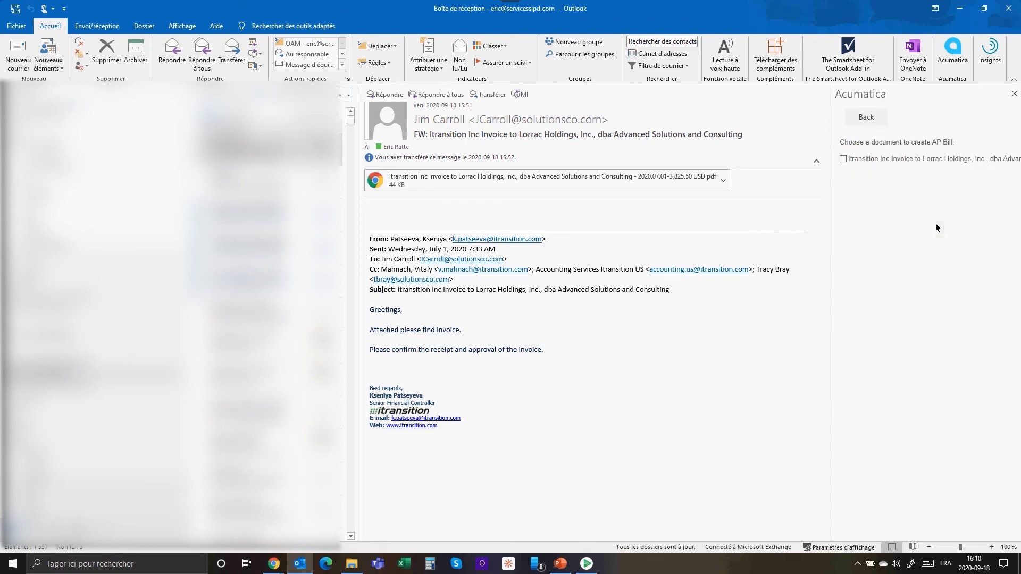
pyautogui.click(876, 158)
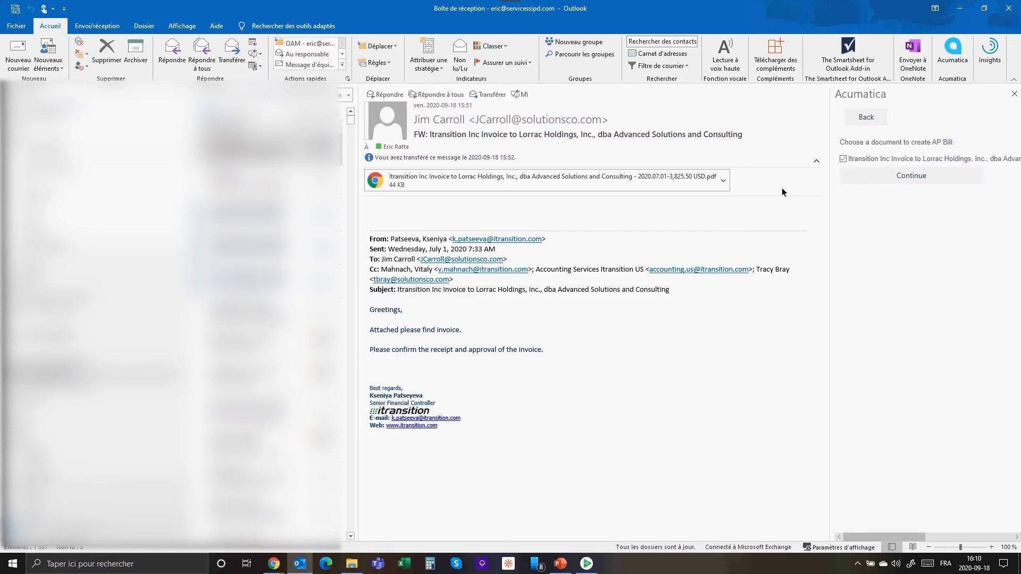
# Step: Return to Acumatica in the browser and open the AP Clerk dashboard
pyautogui.click(963, 8)
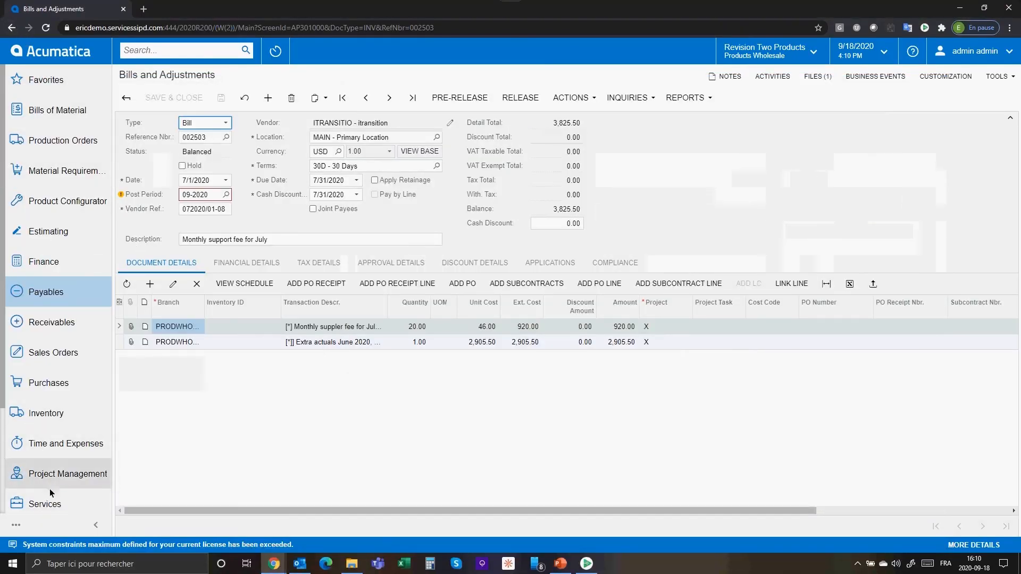
pyautogui.scroll(-3, 50, 461)
pyautogui.click(50, 464)
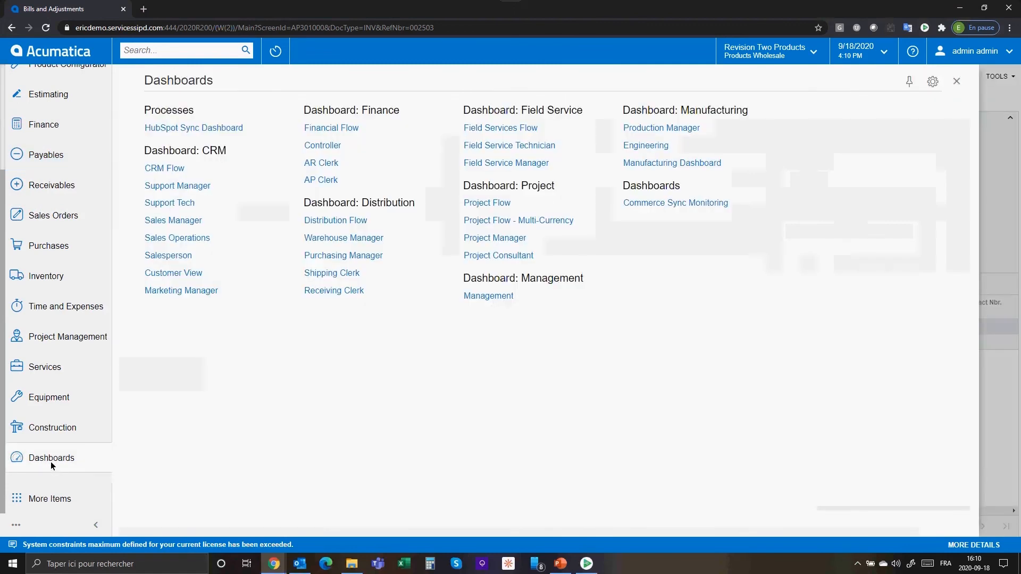
pyautogui.scroll(2, 113, 216)
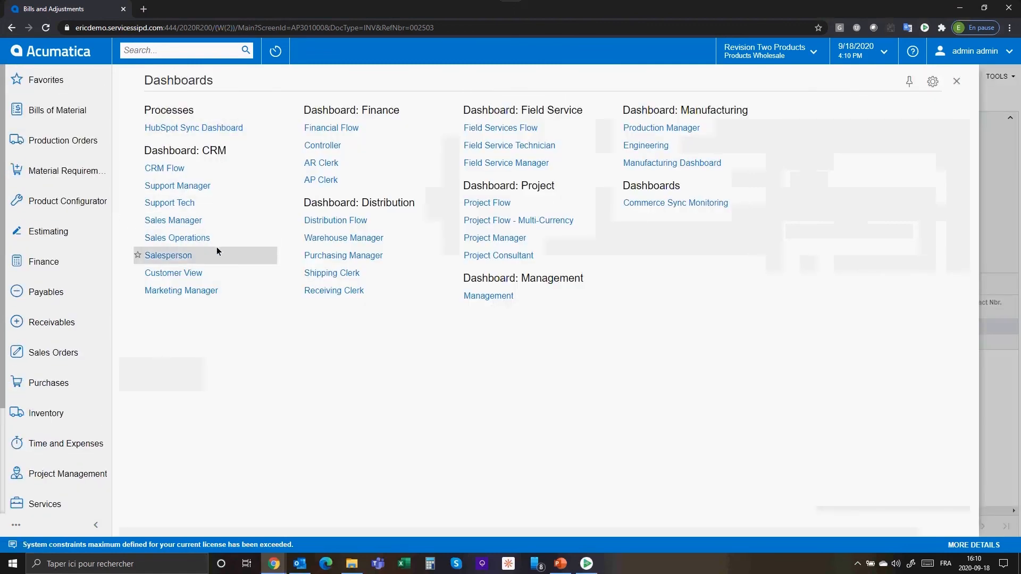
pyautogui.click(336, 181)
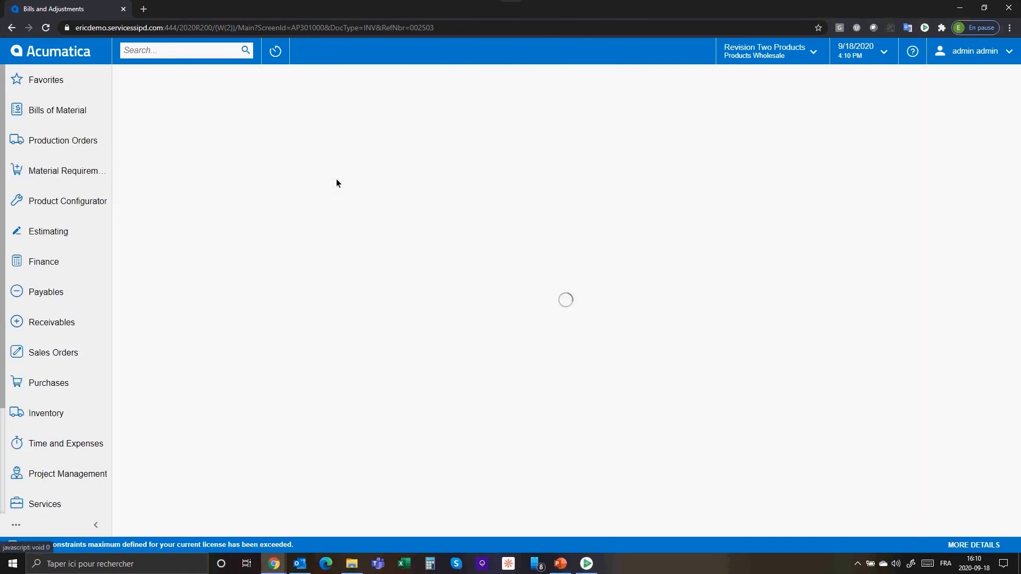